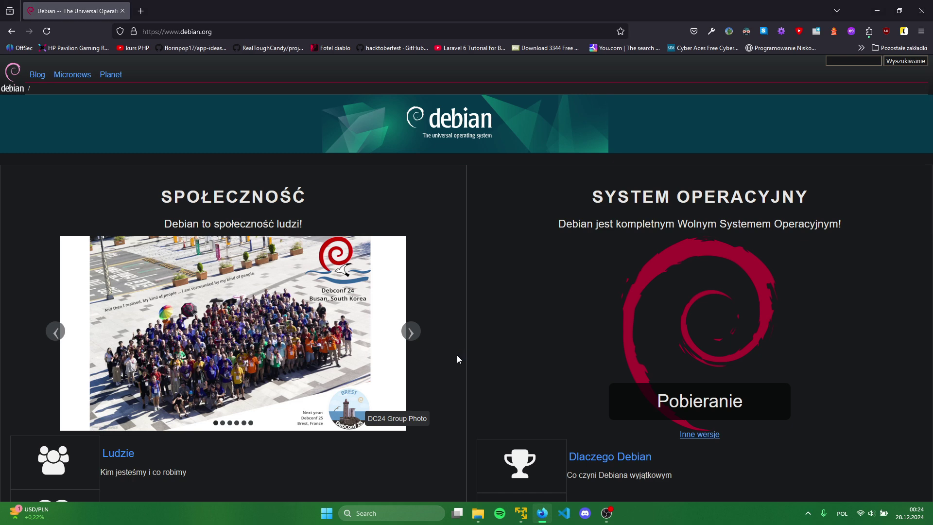
Check in Task Manager's Performance CPU view whether virtualization is enabled
key("ctrl+shift+Escape")
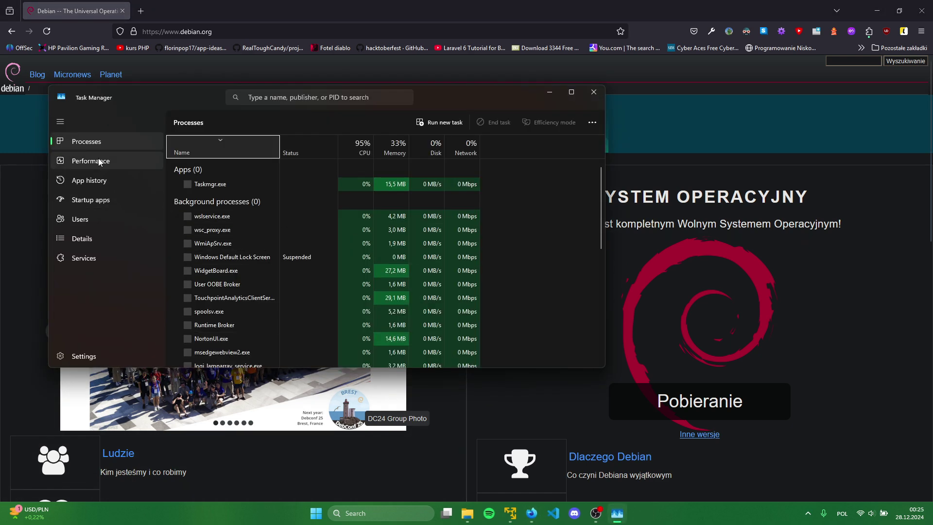
left_click(97, 160)
left_click(212, 155)
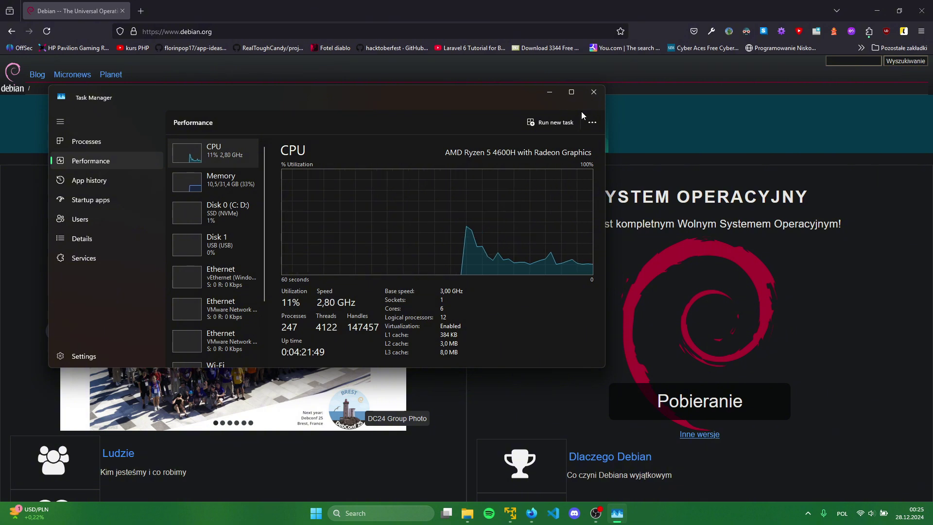
left_click(593, 92)
Adjust the feature list in the 'Turn Windows features on or off' dialog and confirm
left_click(376, 513)
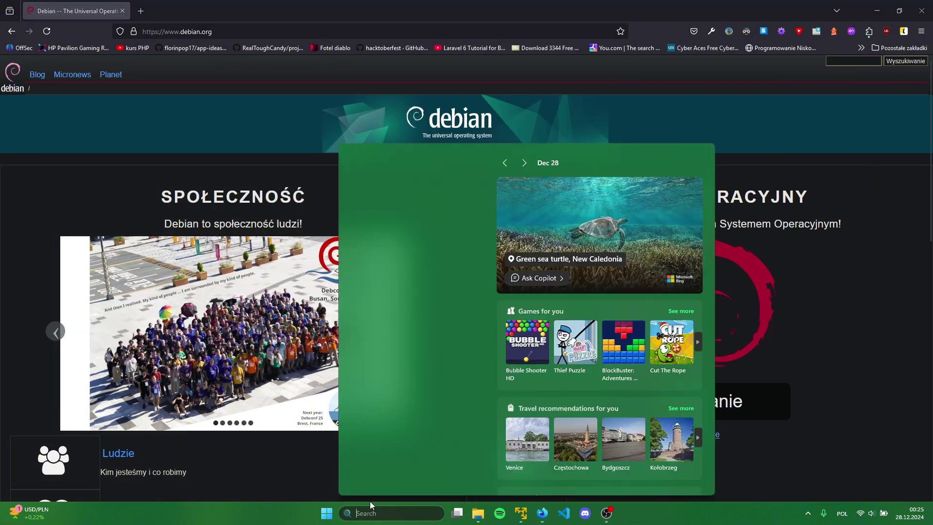
type("turn")
key("Return")
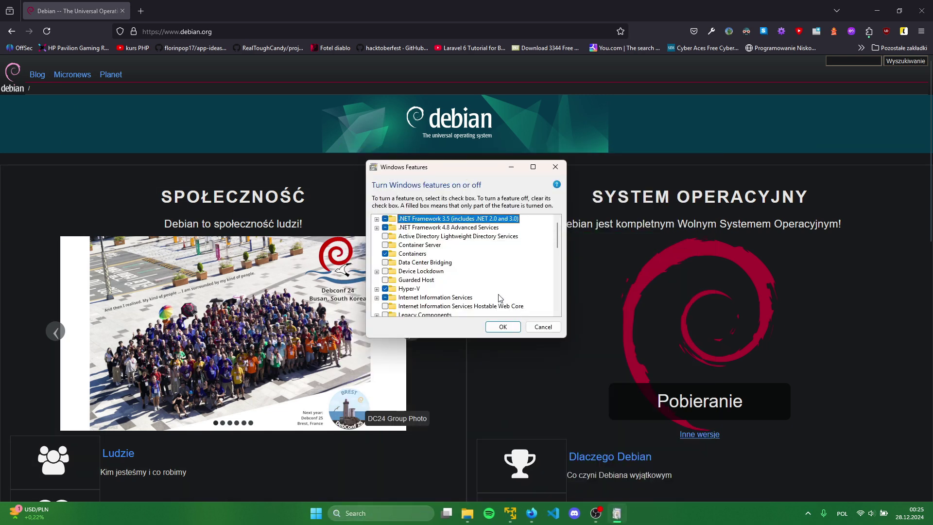
scroll(471, 263, "down", 1)
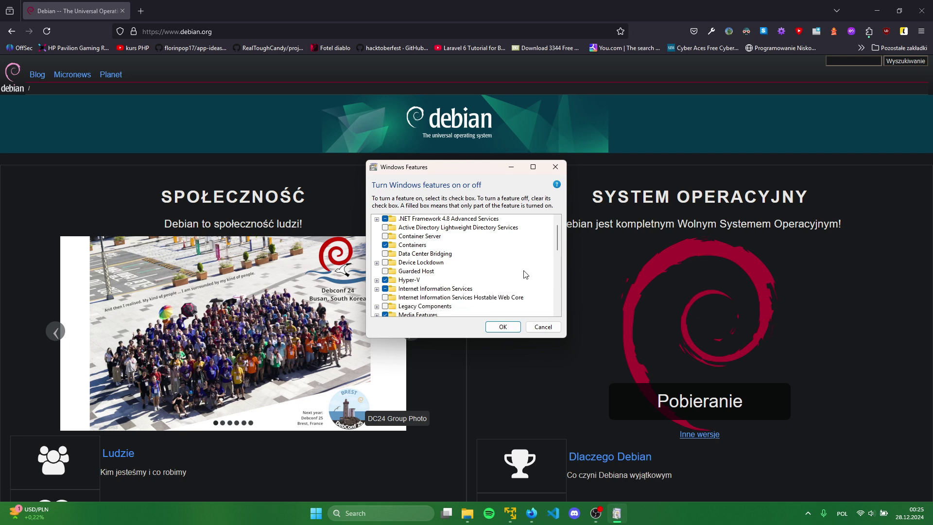
scroll(438, 272, "down", 3)
left_click_drag(560, 252, 559, 289)
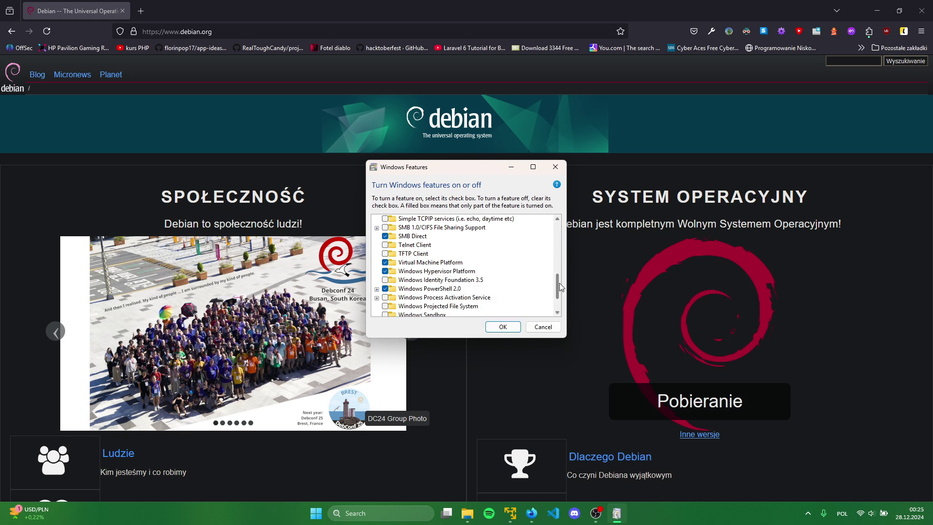
mouse_move(558, 287)
left_mouse_down()
mouse_move(557, 278)
mouse_move(558, 305)
left_mouse_up()
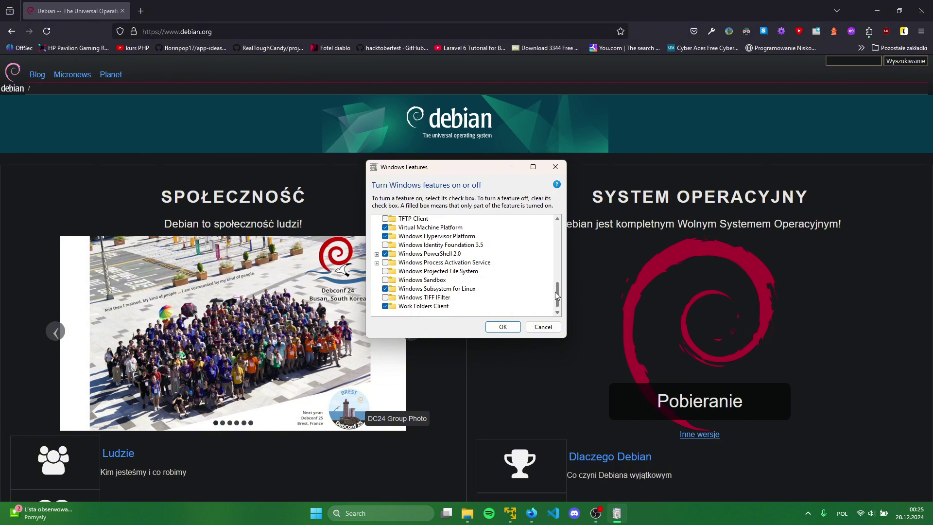
left_click_drag(556, 296, 557, 228)
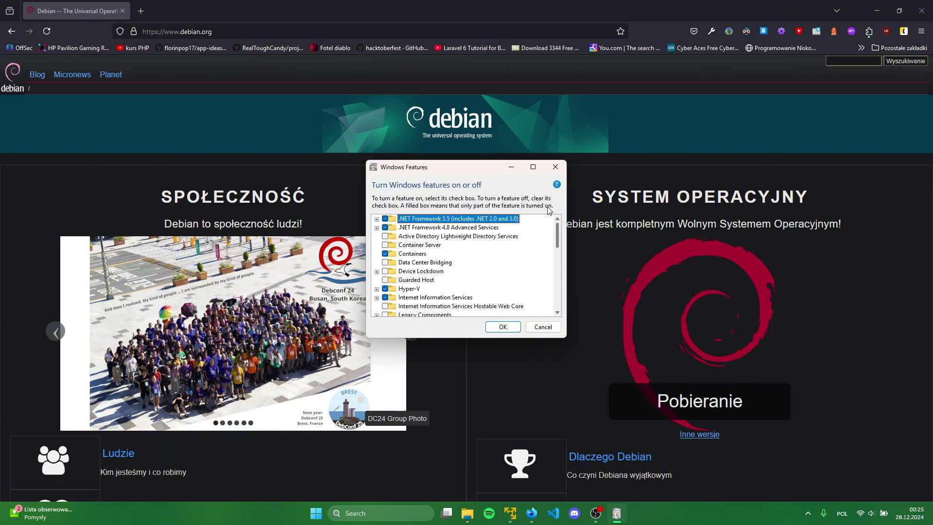
left_click(504, 327)
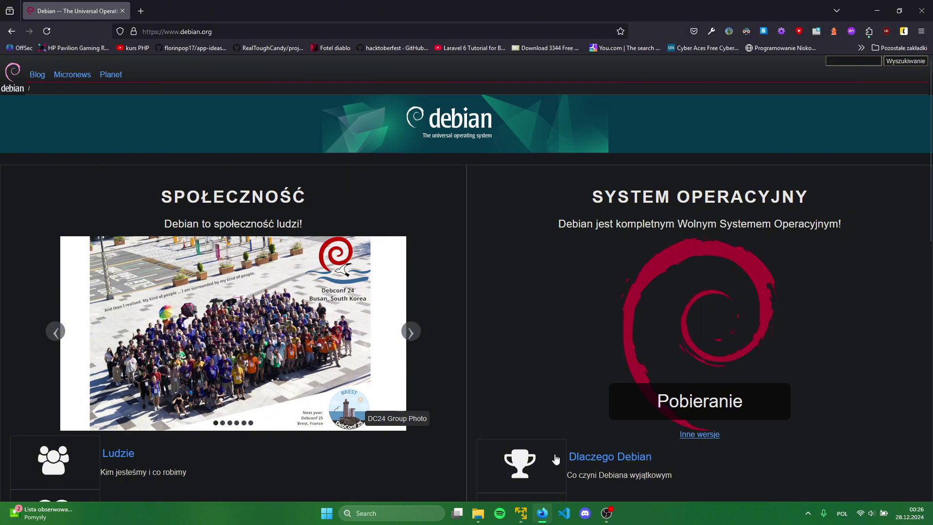
Reposition and minimize the VMware Player window, returning to the Debian homepage in Firefox
left_click(520, 513)
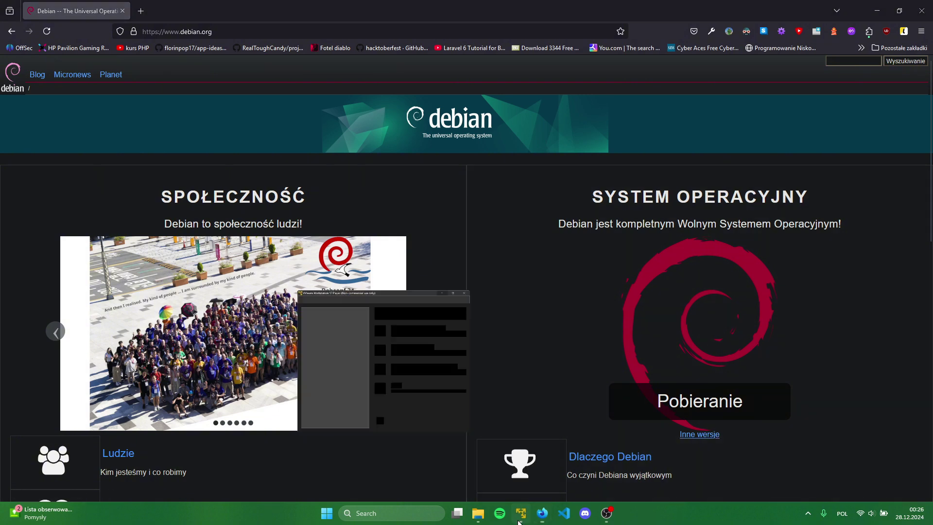
left_click_drag(232, 77, 271, 88)
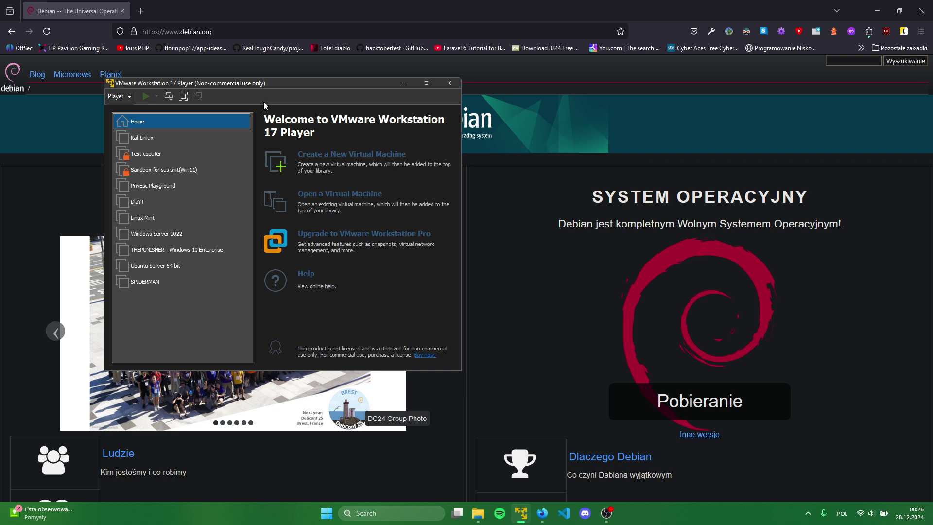
left_click(401, 85)
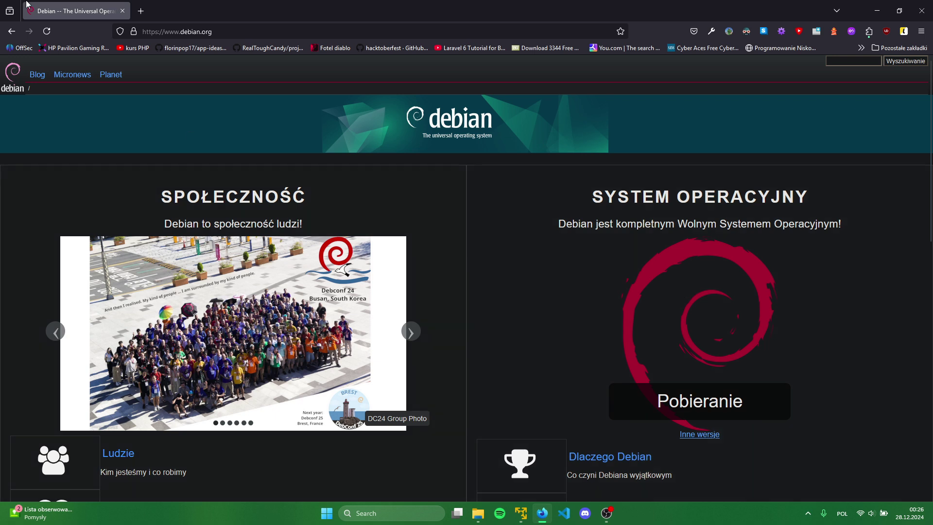
left_click(227, 33)
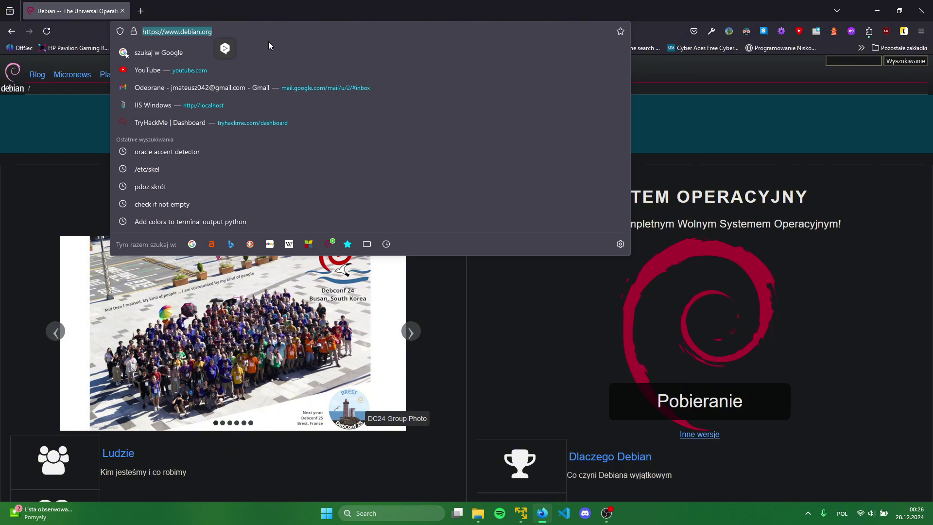
left_click(535, 388)
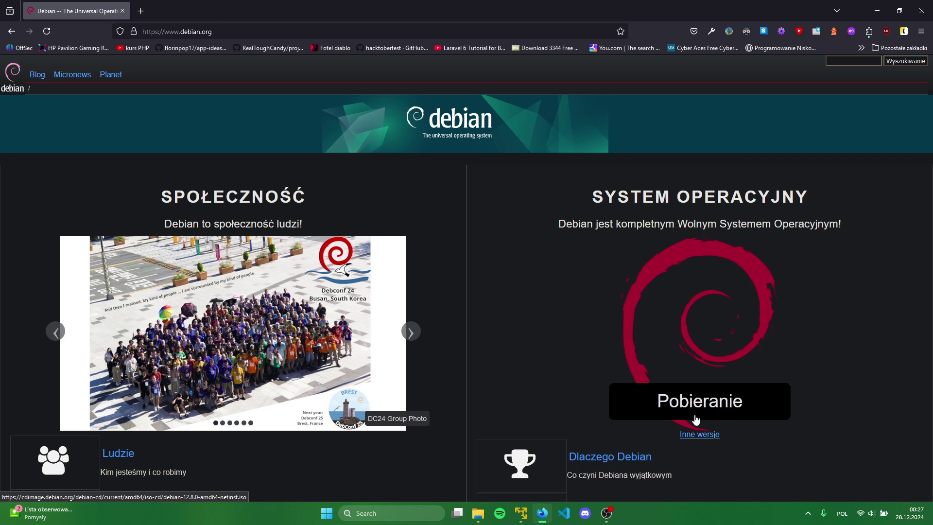
Start a new virtual machine using debian-12.5.0-amd64-netinst.iso as the installer disc image
left_click(478, 513)
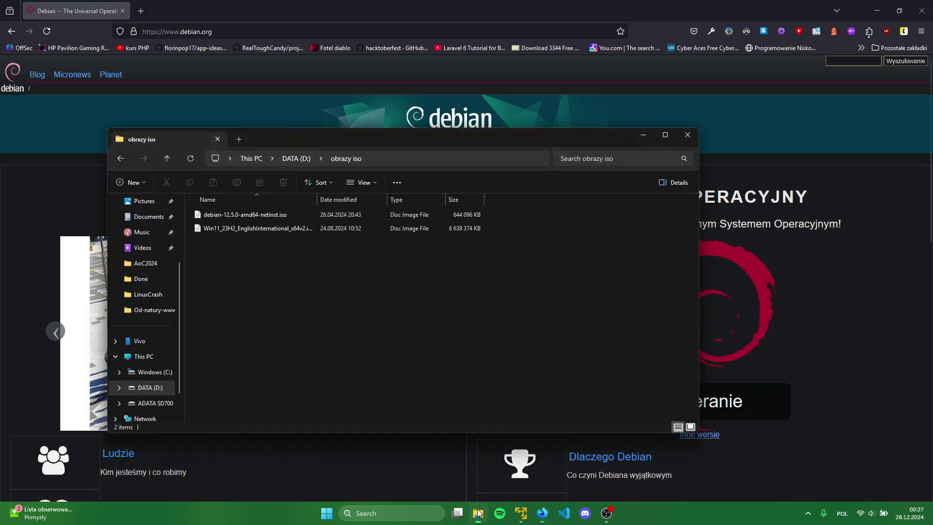
left_click(243, 215)
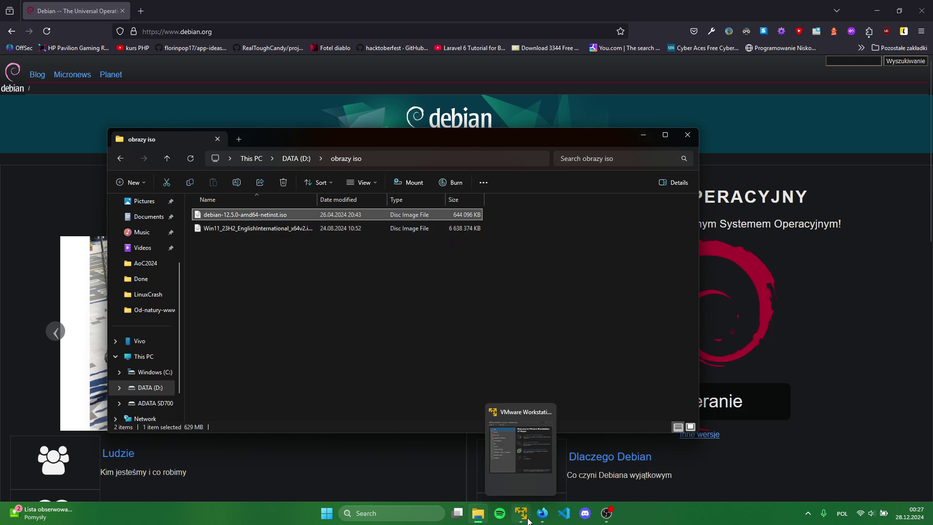
left_click(527, 518)
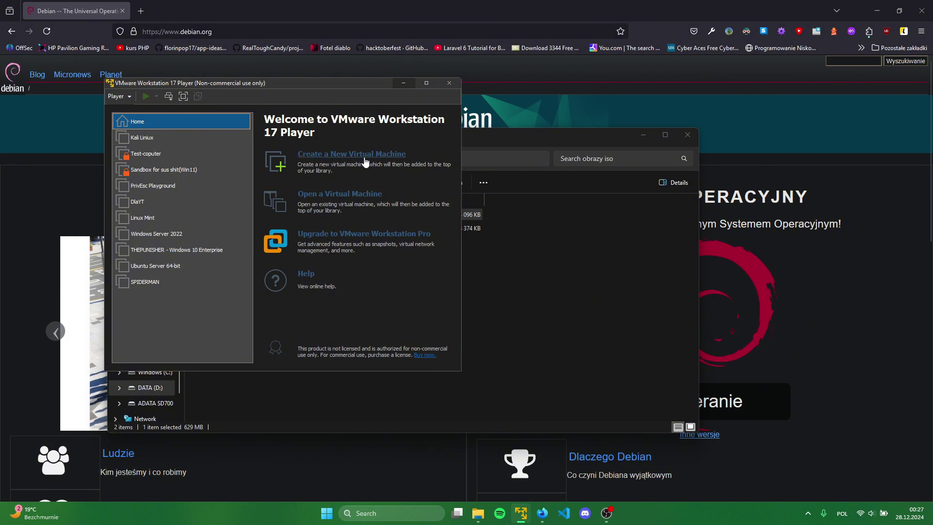
left_click(365, 162)
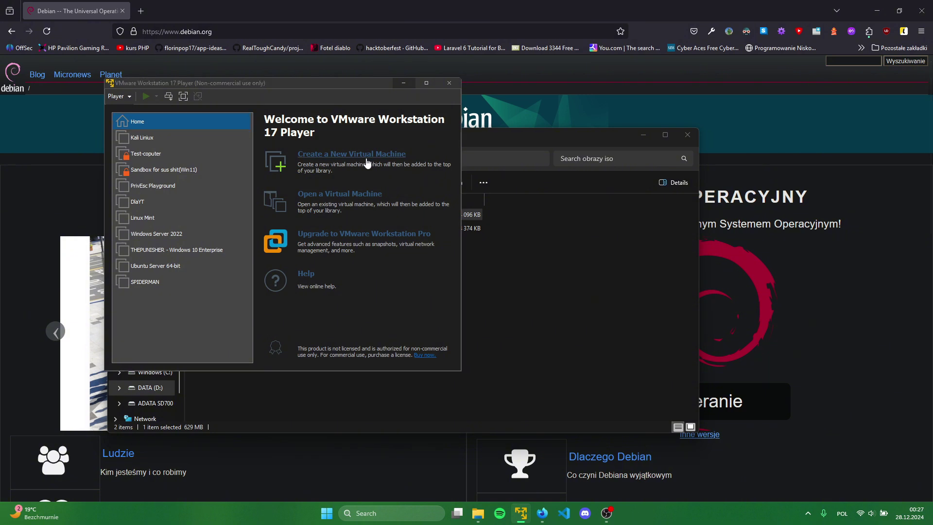
left_click(370, 241)
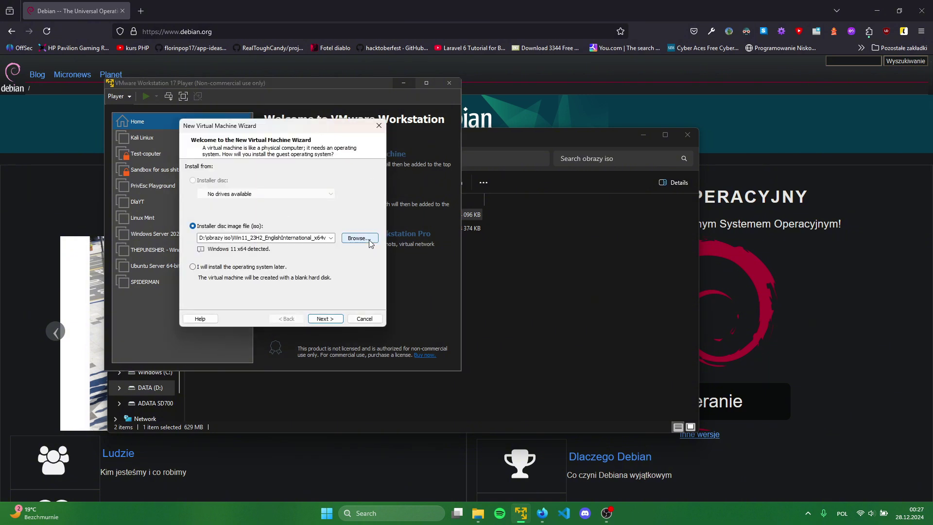
left_click(327, 211)
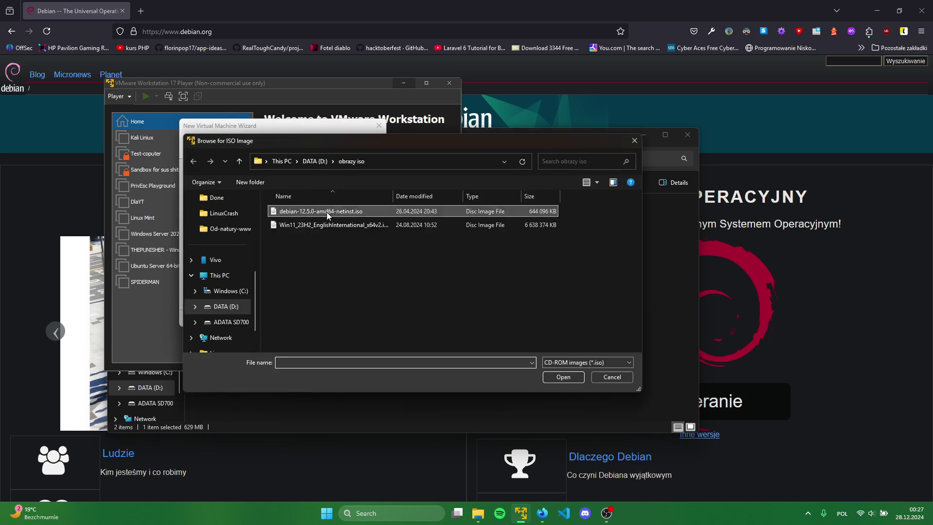
left_click(565, 376)
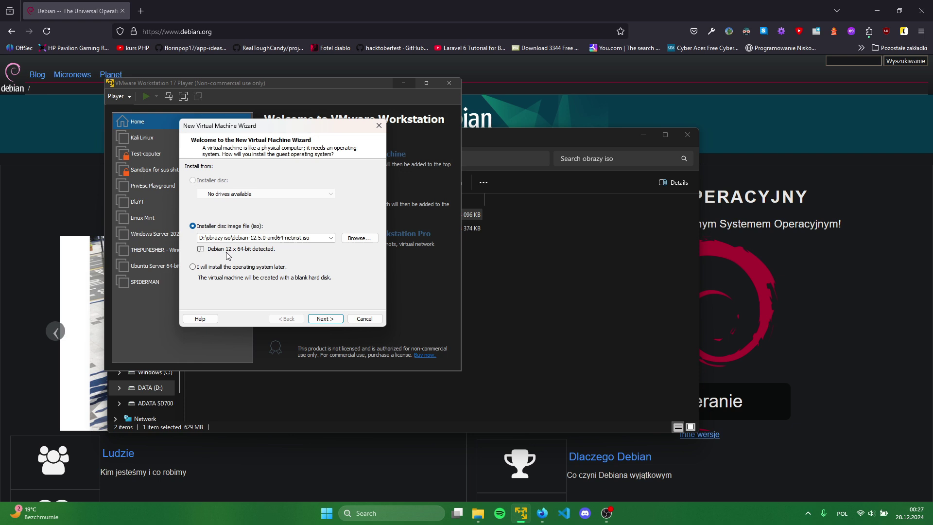
left_click(324, 318)
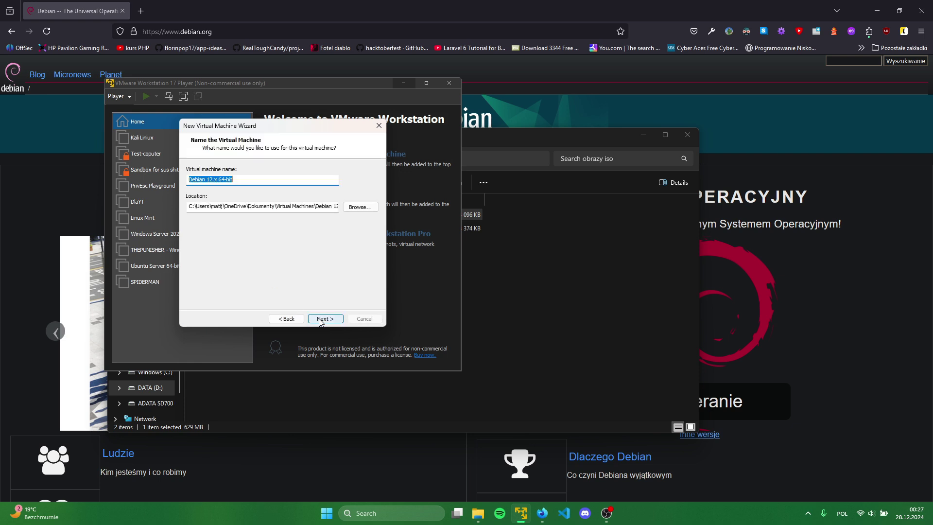
Set the VM location to a Debian-learn subfolder of E:\VM'y
left_click(359, 206)
scroll(452, 272, "down", 2)
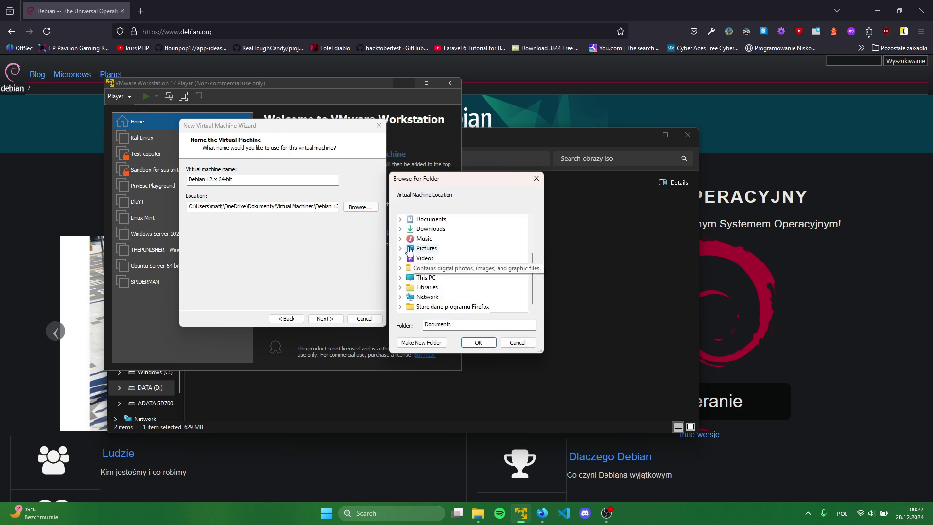
left_click(401, 278)
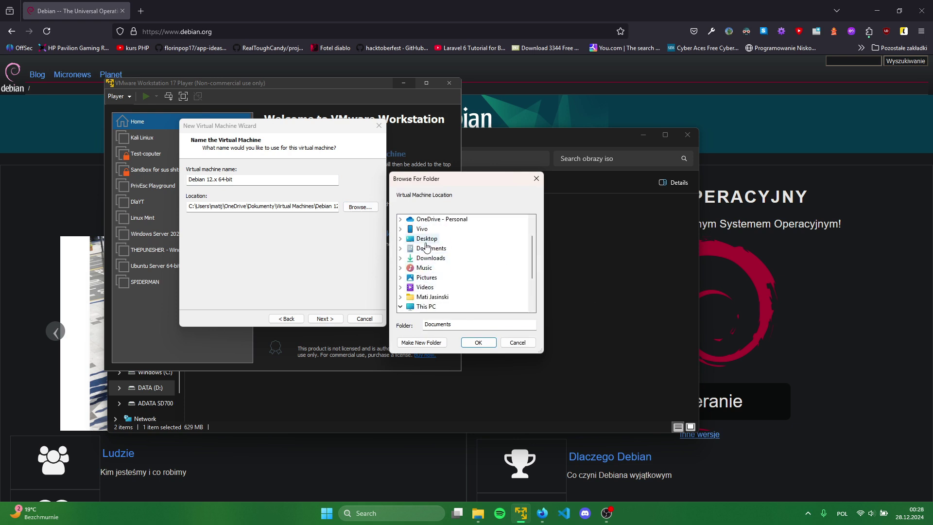
scroll(433, 250, "down", 2)
left_click(429, 279)
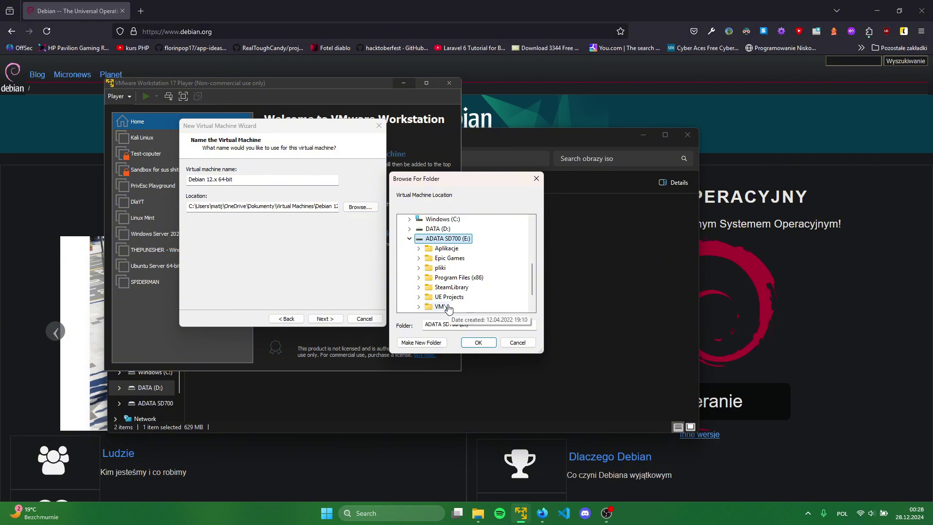
left_click(445, 307)
left_click(472, 342)
left_click(246, 209)
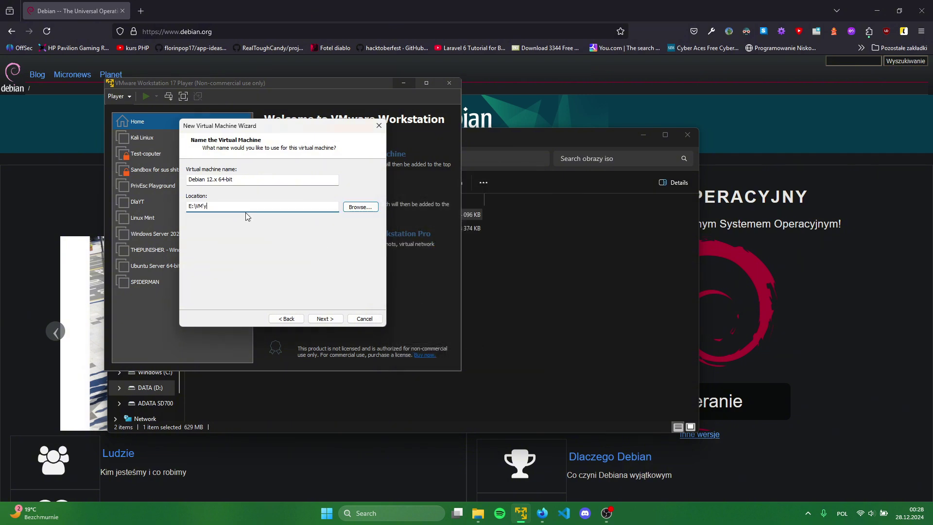
type("\\Debian-learn")
Rename the virtual machine to 'Learn Linux' and continue to disk capacity
left_click_drag(235, 180, 177, 189)
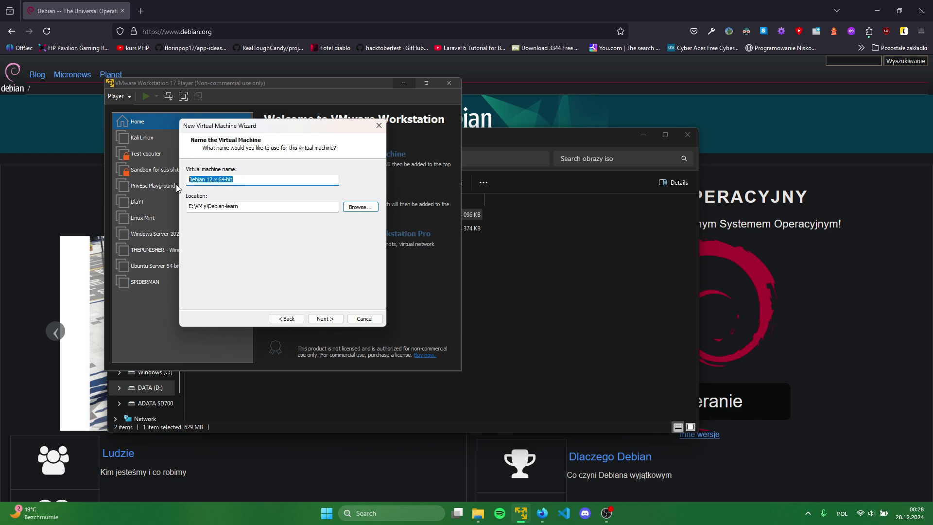
type("Lae")
left_click(324, 319)
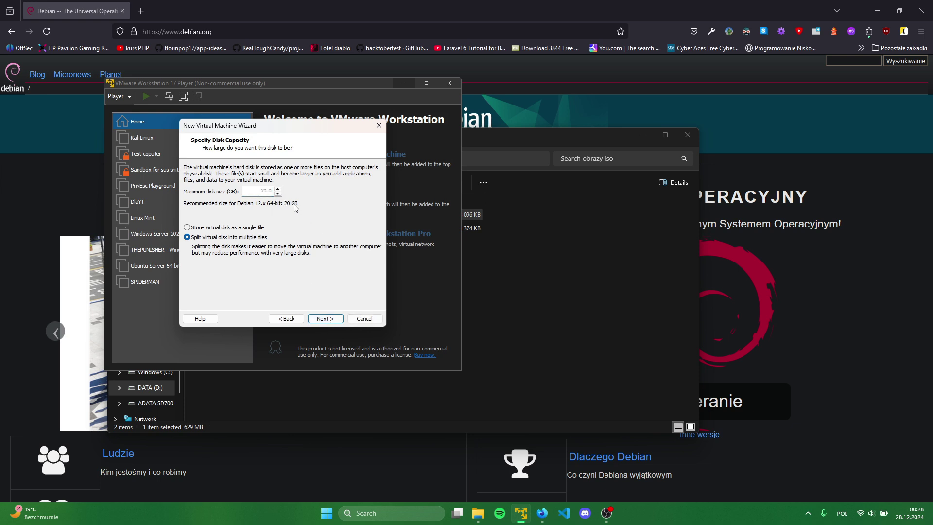
Set the maximum disk size to 40 GB, split into multiple files
left_click(264, 191)
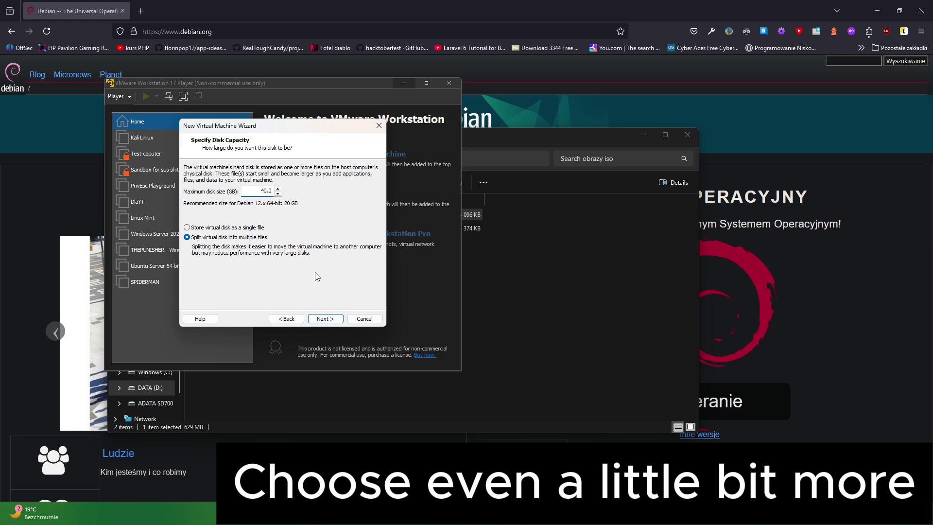
left_click(325, 322)
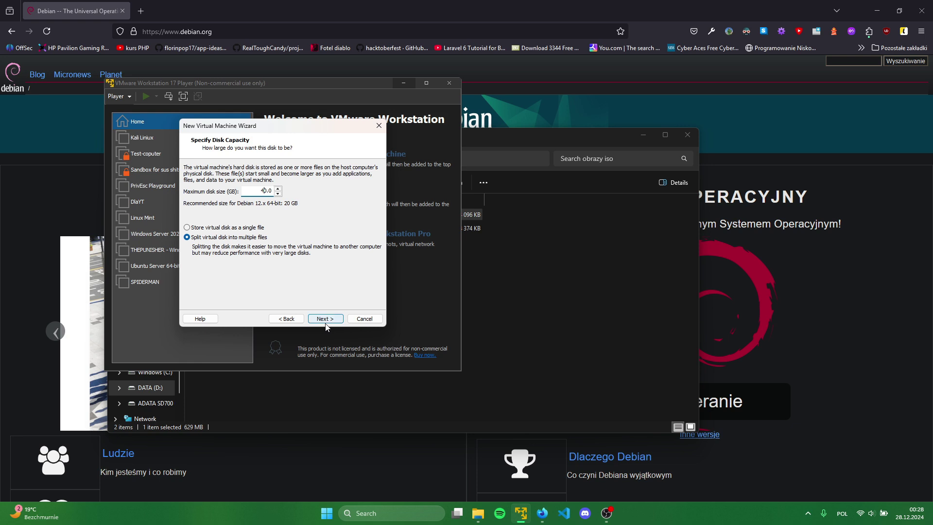
Raise the new VM's memory to 4096 MB in Customize Hardware
scroll(257, 227, "down", 1)
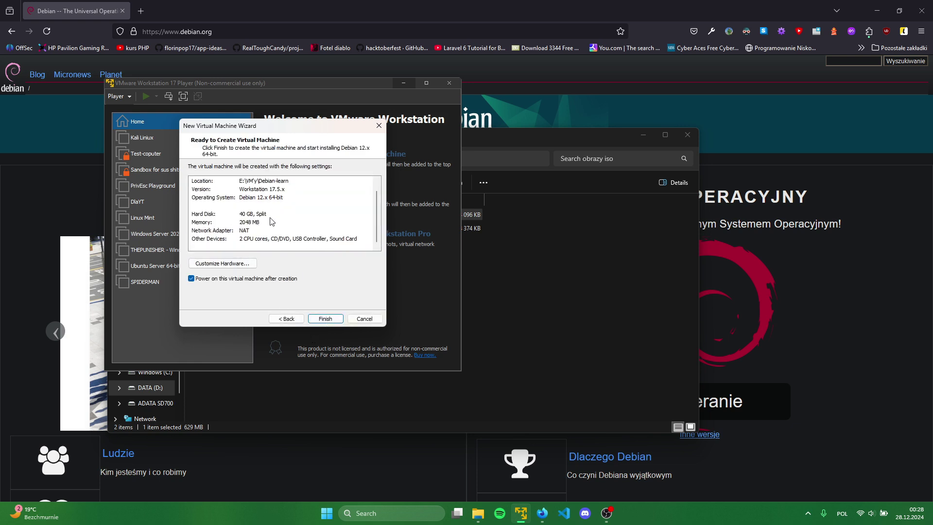
scroll(271, 222, "up", 1)
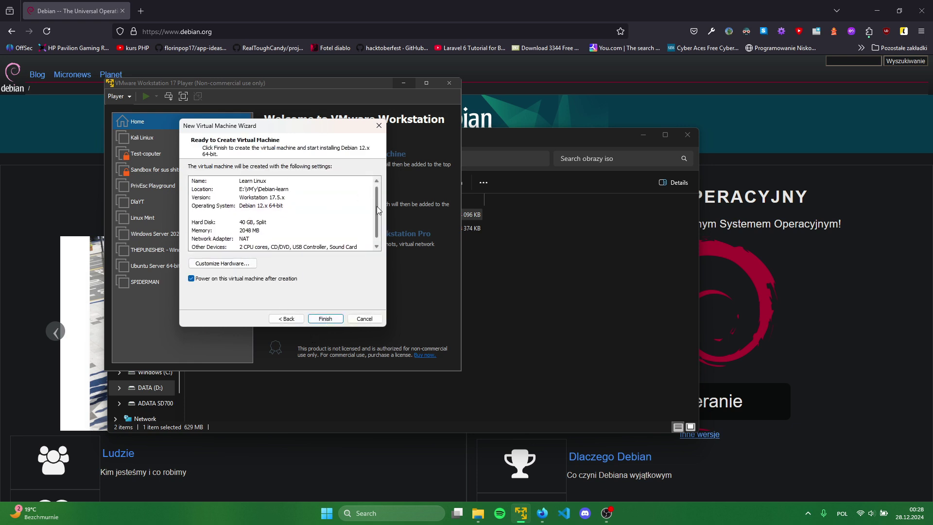
scroll(377, 206, "down", 1)
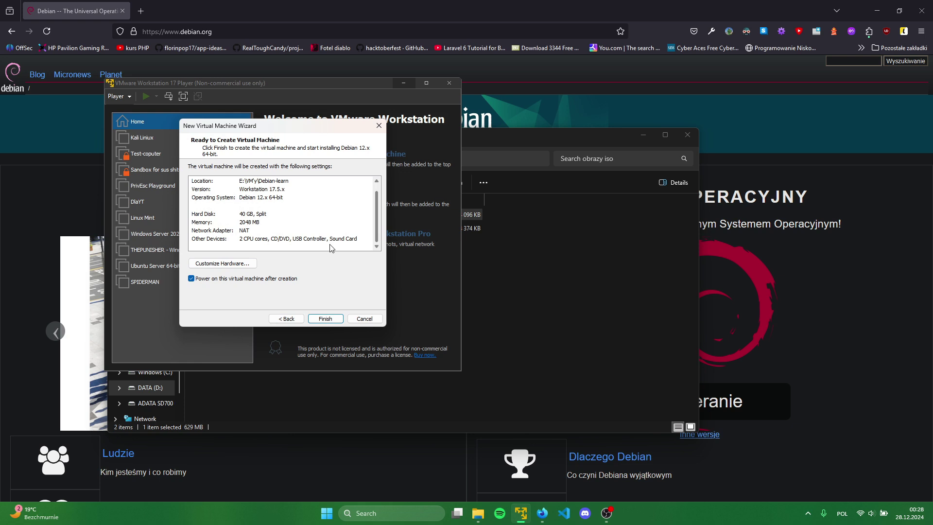
left_click(237, 264)
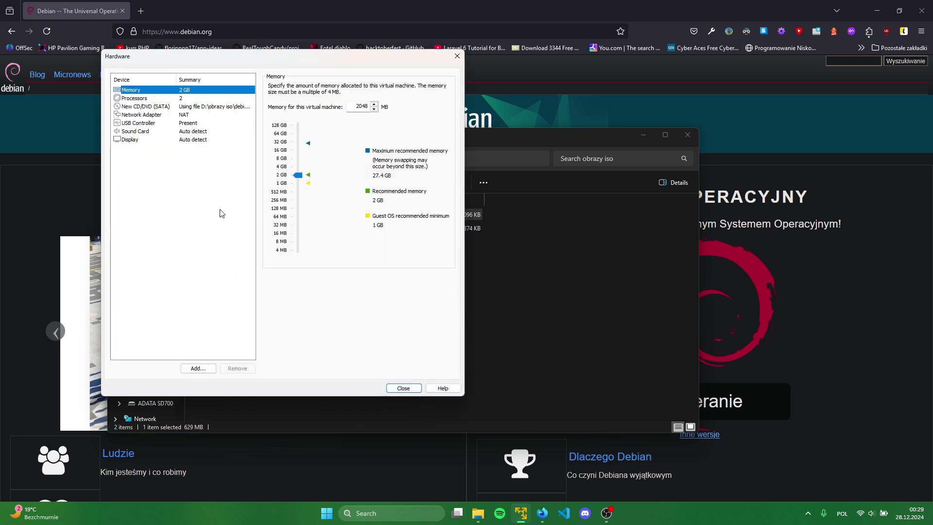
left_click_drag(297, 175, 300, 167)
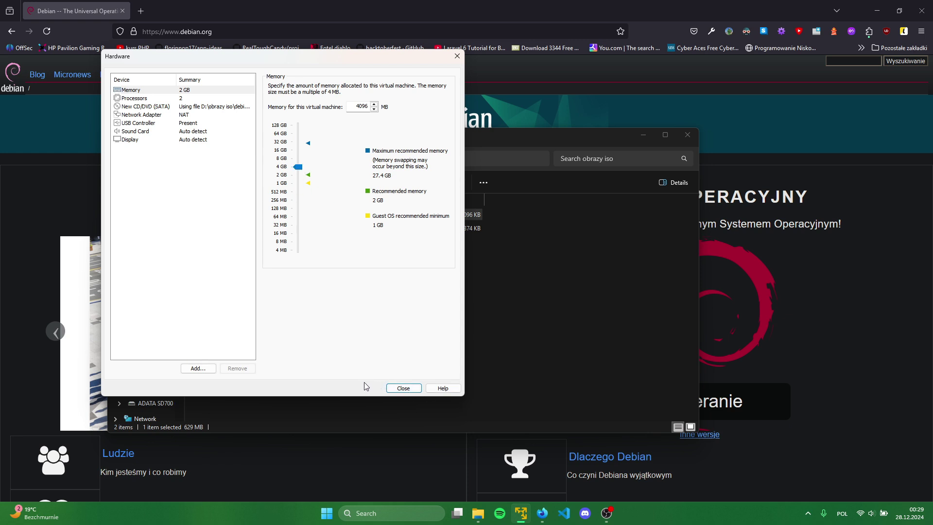
left_click(400, 391)
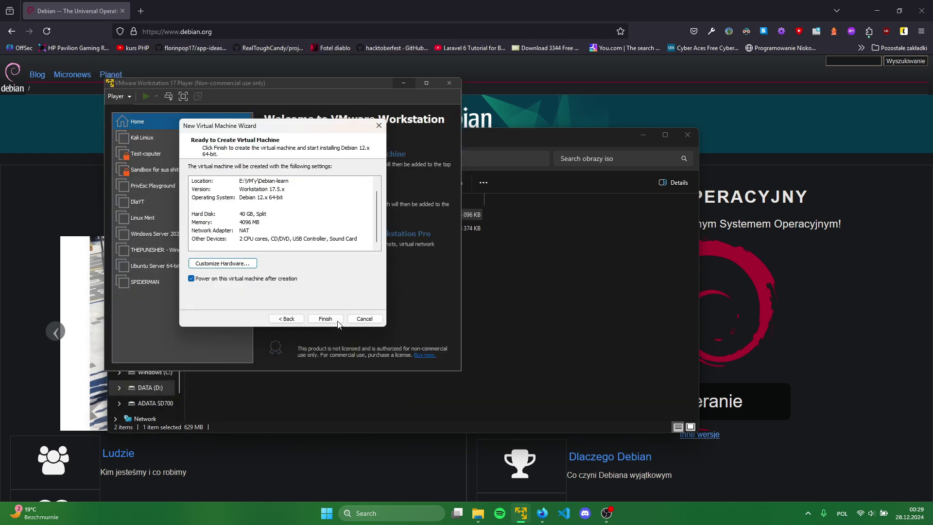
Create and power on the VM, then maximize it and switch to full screen
left_click(338, 322)
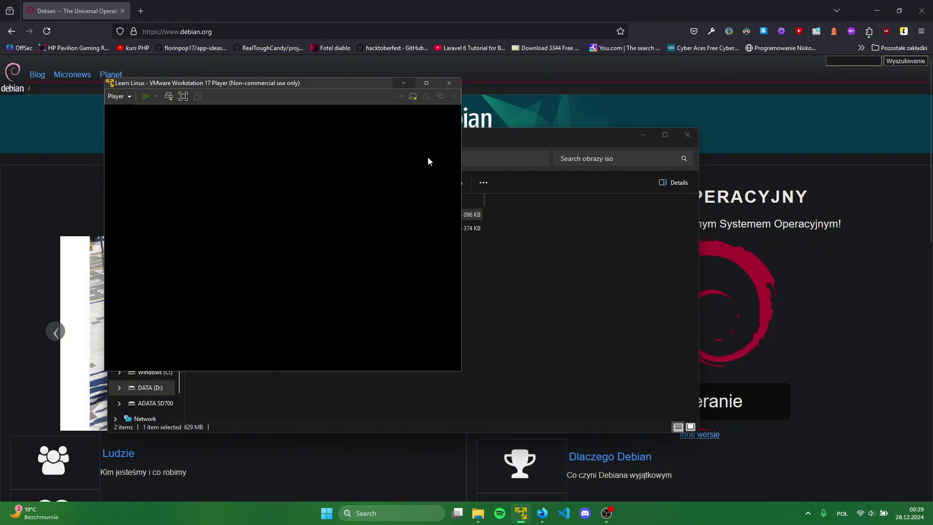
mouse_move(608, 520)
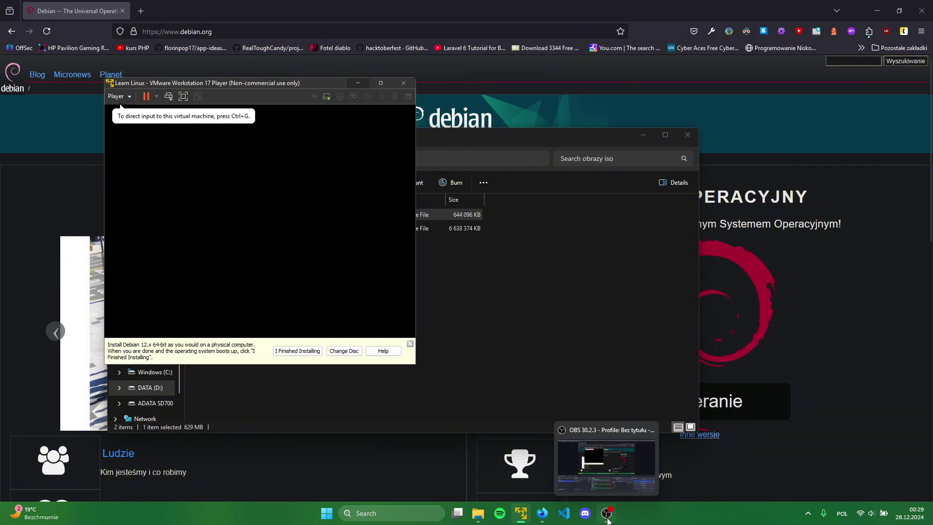
left_click(607, 514)
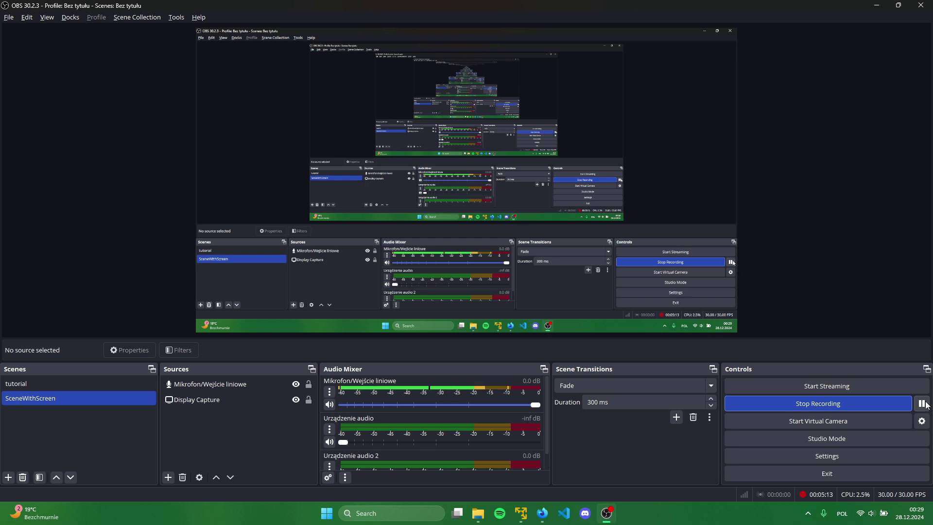
key("alt+Tab")
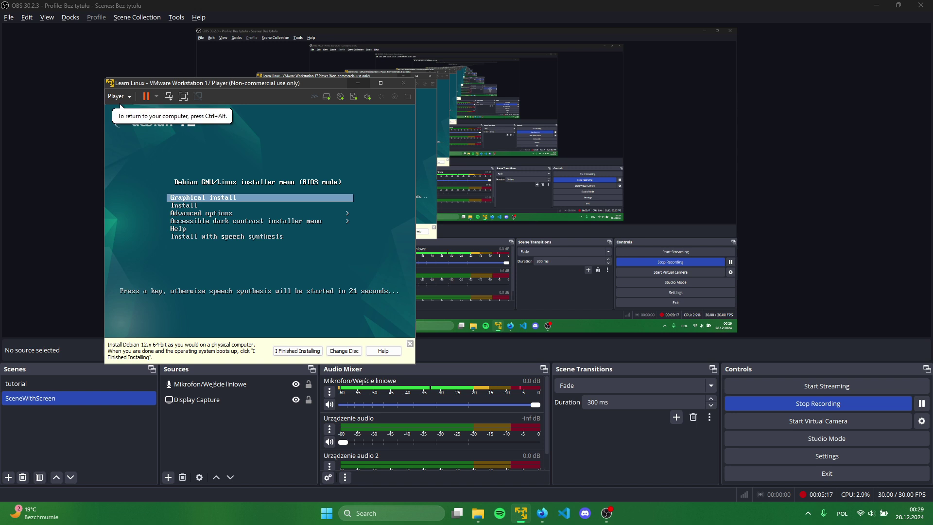
left_click(383, 82)
left_click(78, 20)
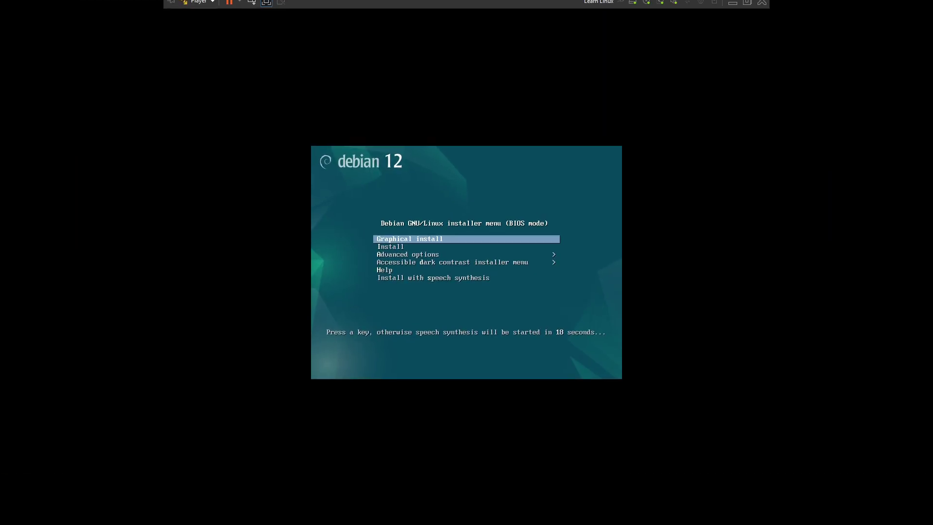
key("alt+Tab")
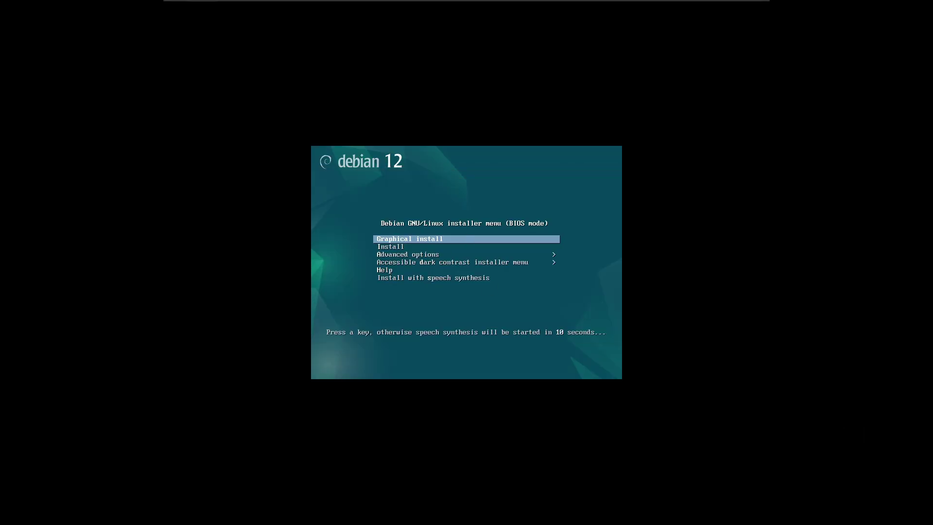
Start the Debian installer's Graphical install from the boot menu
key("Down")
key("Up")
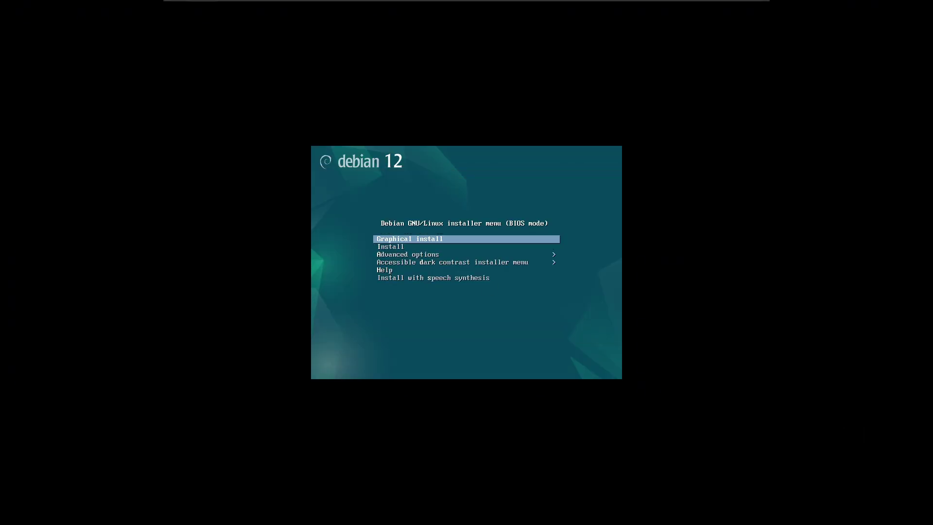
key("Return")
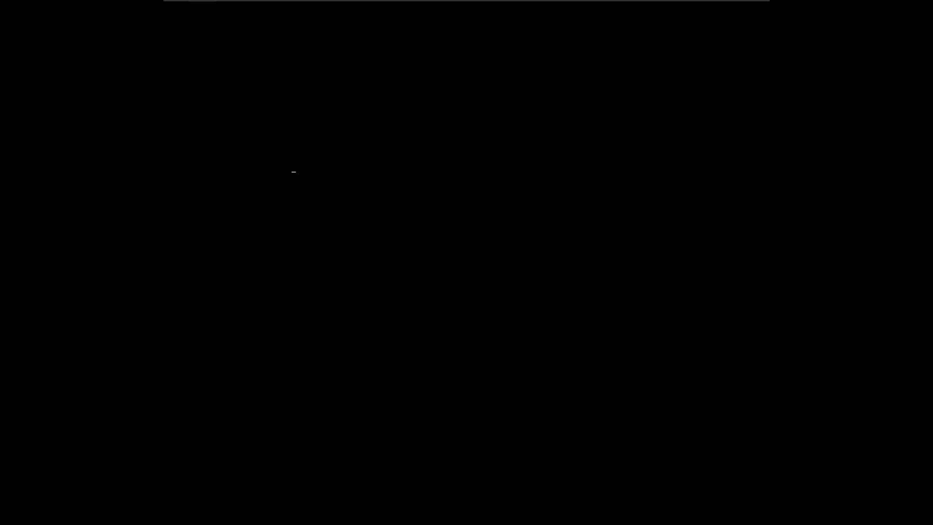
Dismiss the installation hint bar, restore full screen, and keep English as the language
mouse_move(664, 2)
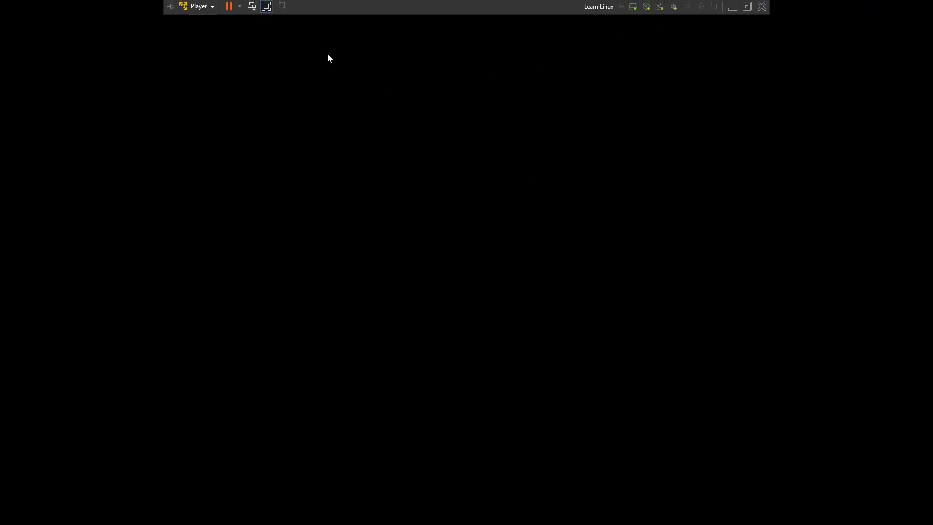
left_click(266, 7)
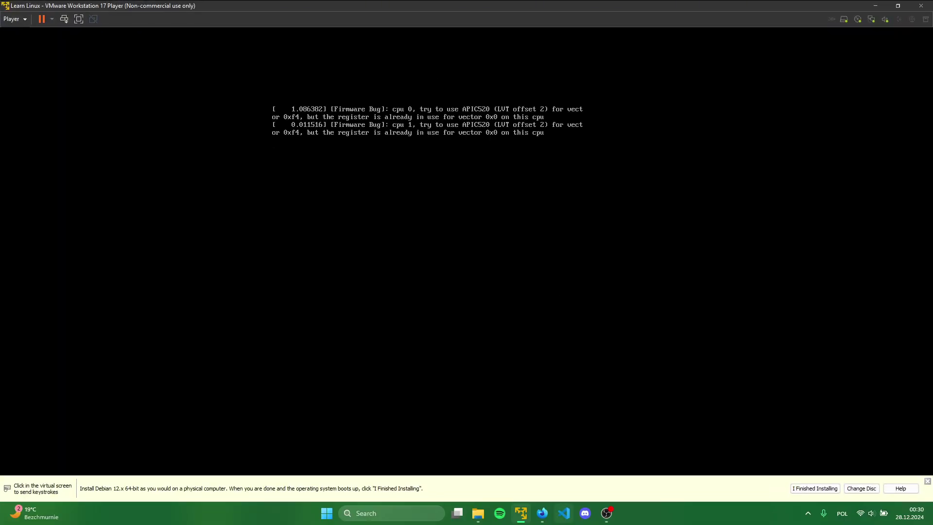
left_click(927, 481)
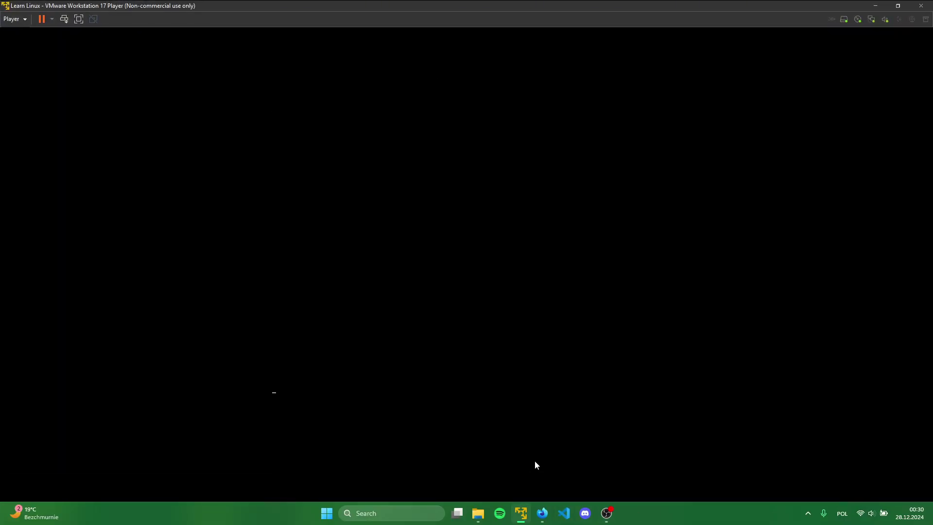
left_click(77, 19)
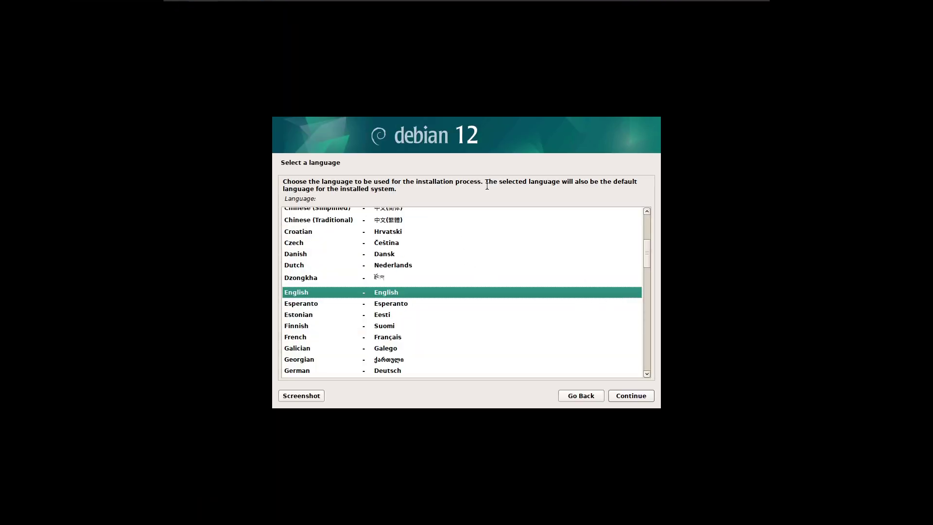
left_click(622, 398)
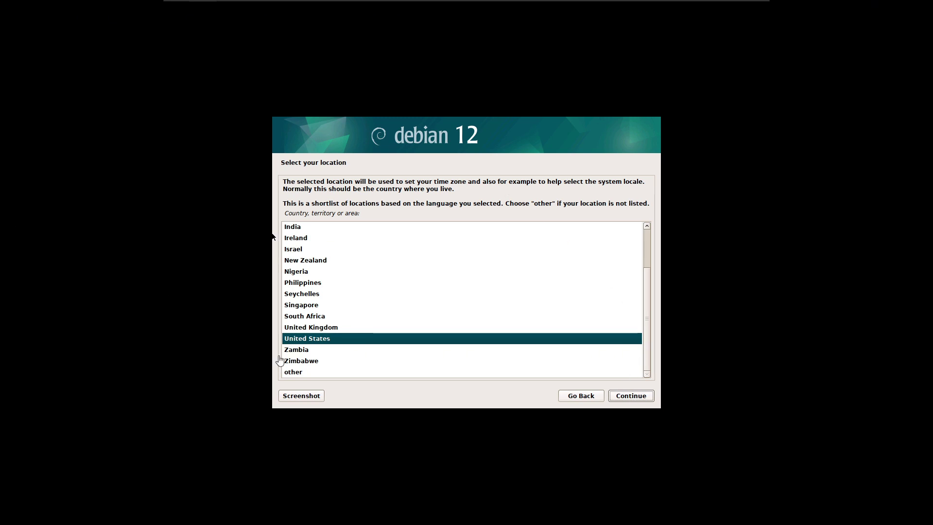
Pick Poland as the location via other > Europe
left_click(295, 372)
double_click(296, 372)
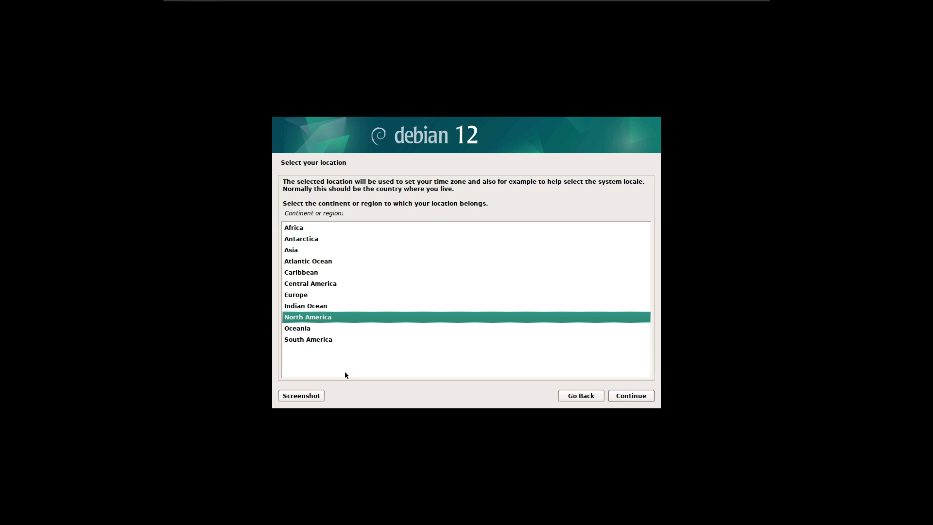
key("Up")
key("Up")
key("Return")
key("Down")
key("Down")
key("Down")
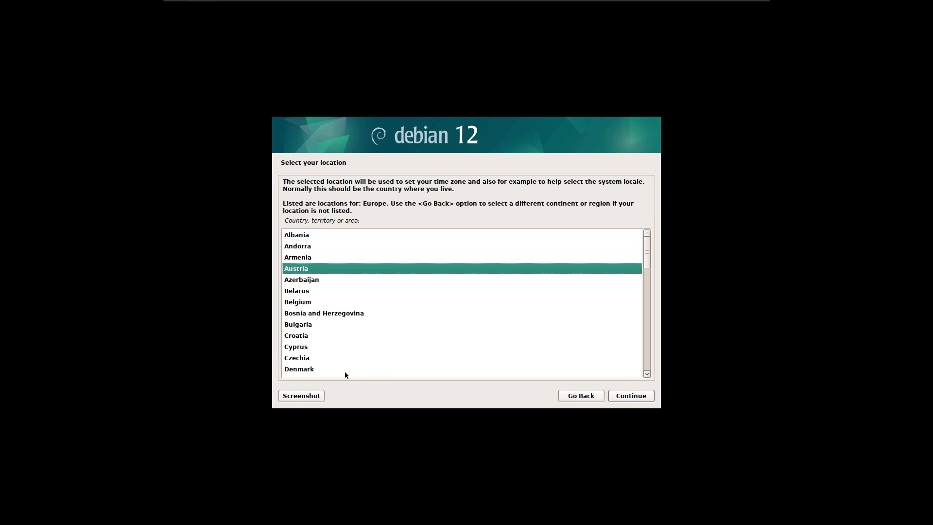
key("Down")
key("Down")
key("Down")
key("Down")
key("Down")
key("Down")
key("Down")
key("Down")
key("Down")
key("Down")
key("Down")
key("Down")
key("Down")
key("Down")
key("Down")
key("Down")
key("Down")
key("Down")
key("Down")
key("Down")
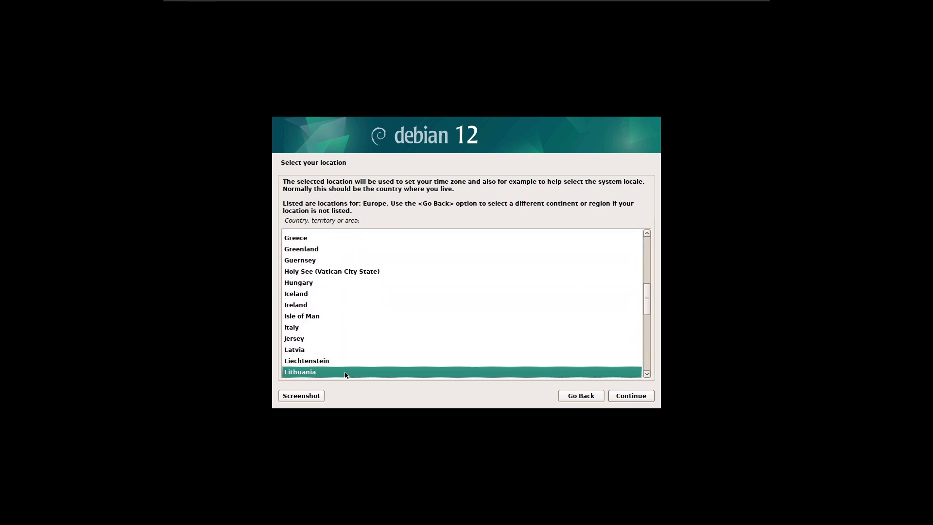
key("Down")
key("Down")
key("Down")
key("Down")
key("Down")
key("Down")
key("Down")
key("Down")
key("Down")
key("Down")
key("Down")
key("Up")
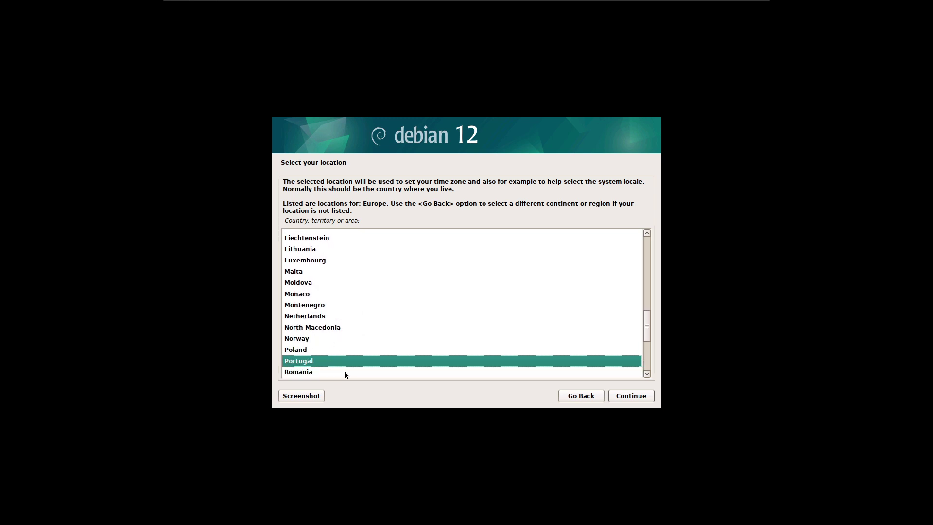
key("Up")
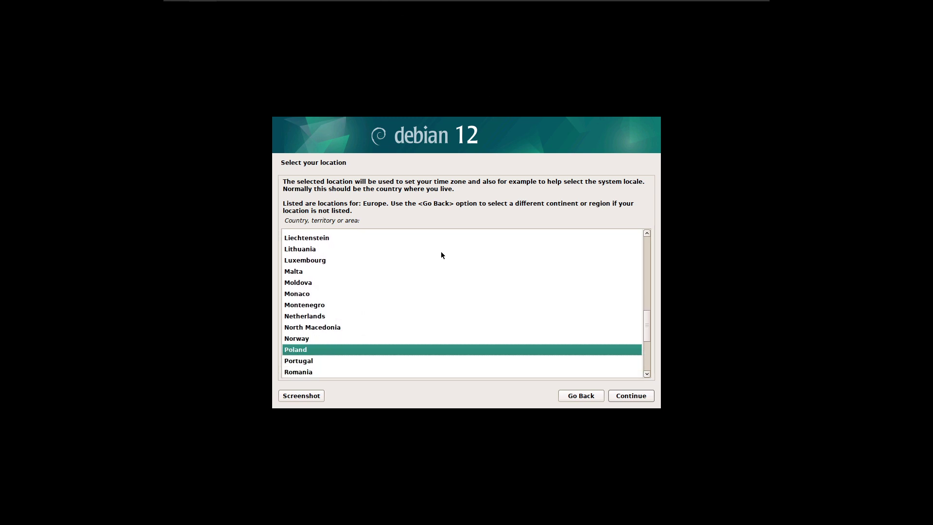
Confirm Poland, then accept the en_US.UTF-8 locale and American English keymap
left_click(635, 400)
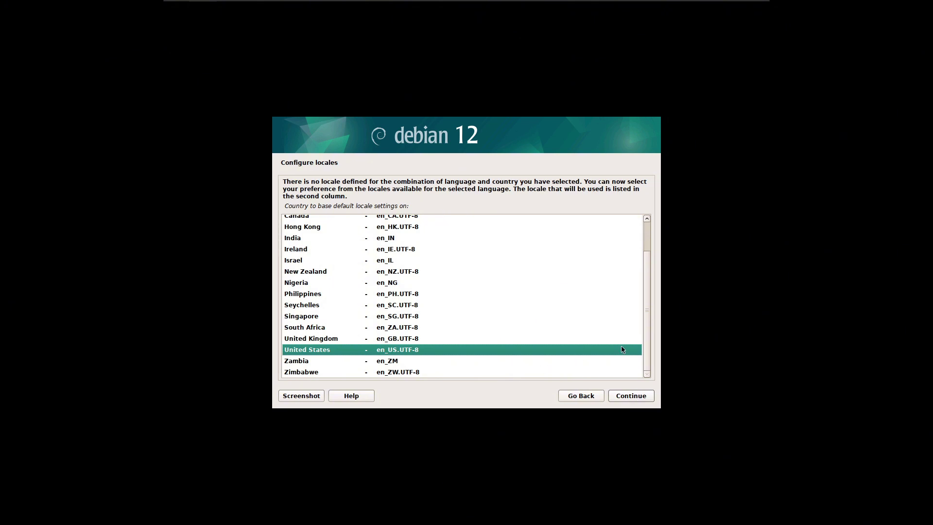
left_click(624, 398)
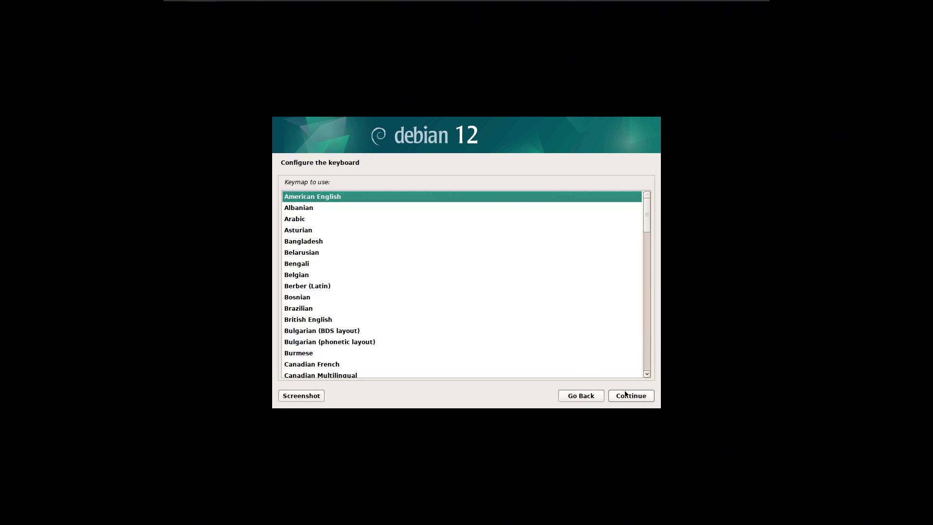
left_click(627, 396)
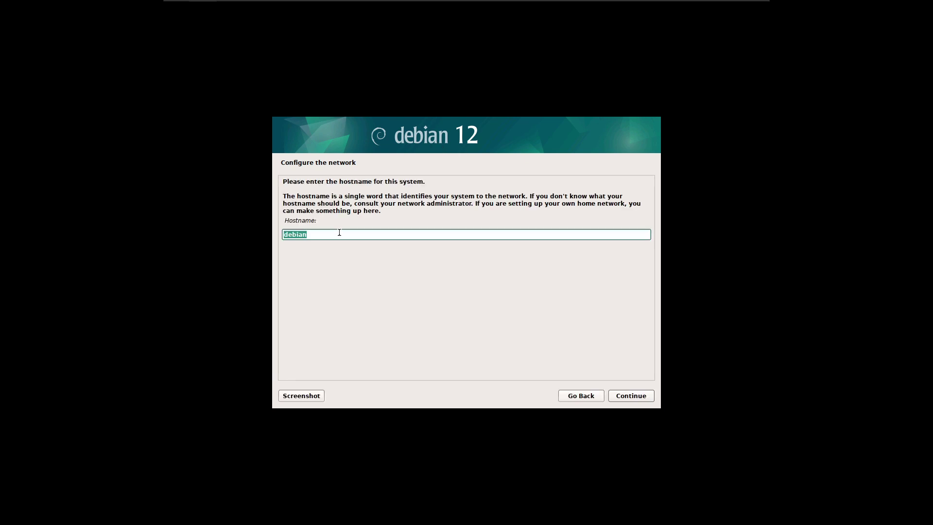
Keep 'debian' as the hostname and leave the domain name empty
left_click(337, 232)
left_click(622, 398)
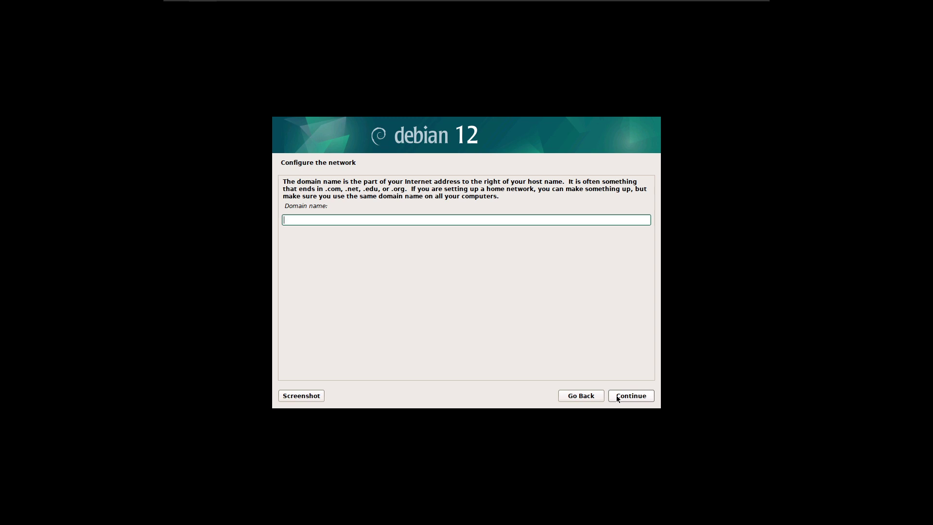
left_click(618, 398)
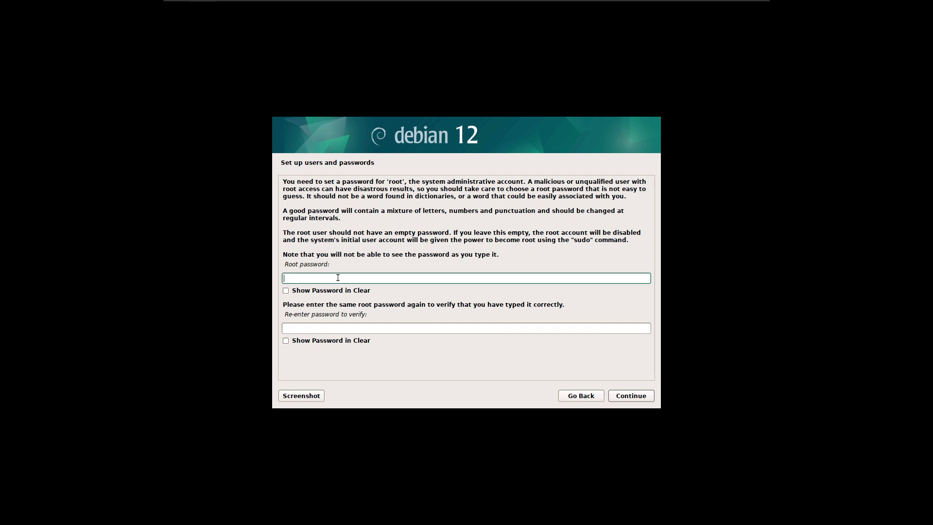
Enter and confirm the root password
type("*************")
left_click(286, 291)
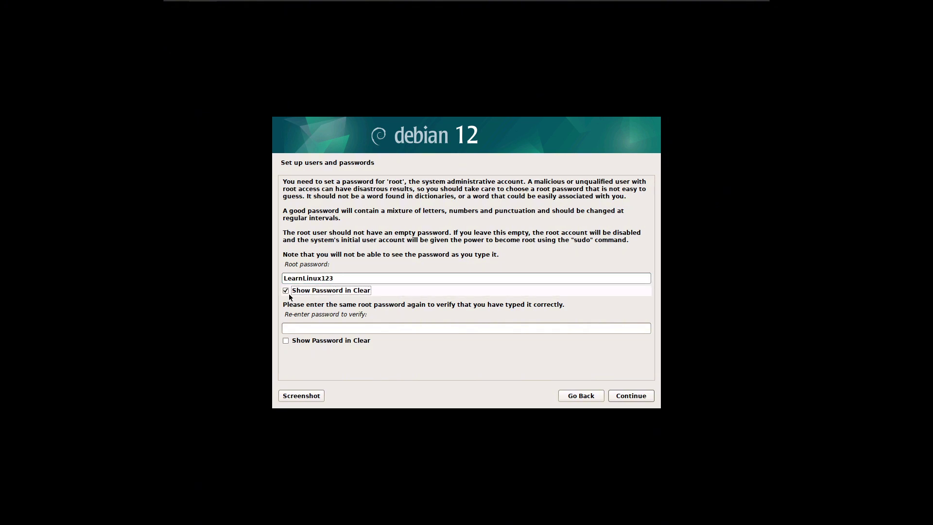
left_click(292, 291)
left_click(289, 328)
type("LearnL")
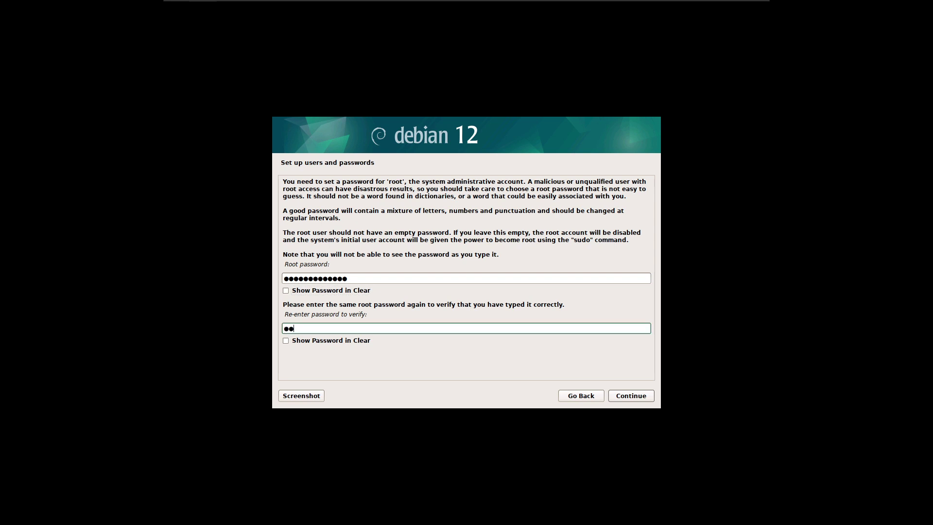
type("inux123")
left_click(632, 396)
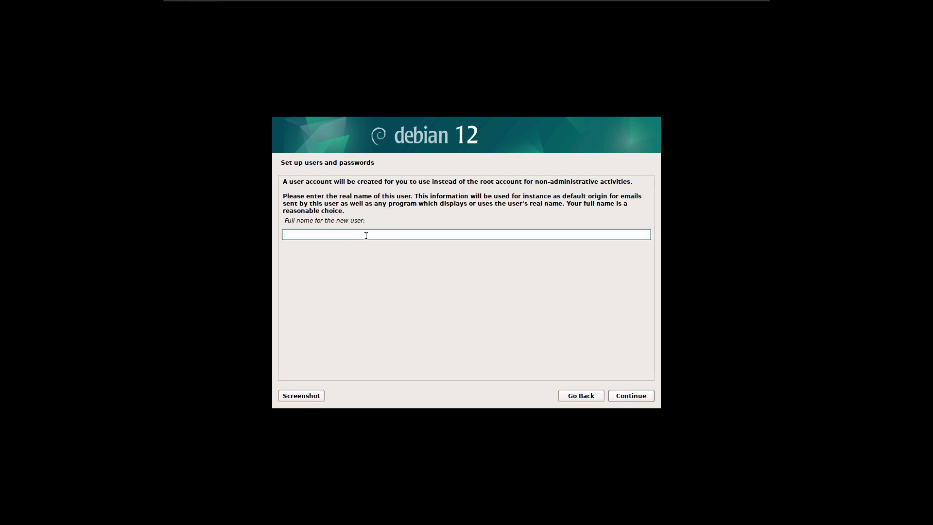
Enter the new user's full name and accept the suggested username
type("wizarddos")
left_click(625, 398)
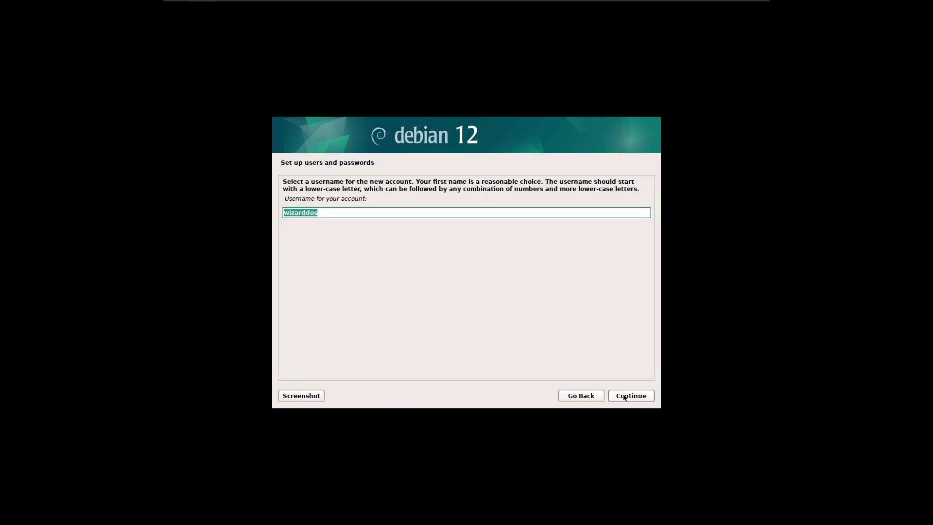
left_click(625, 397)
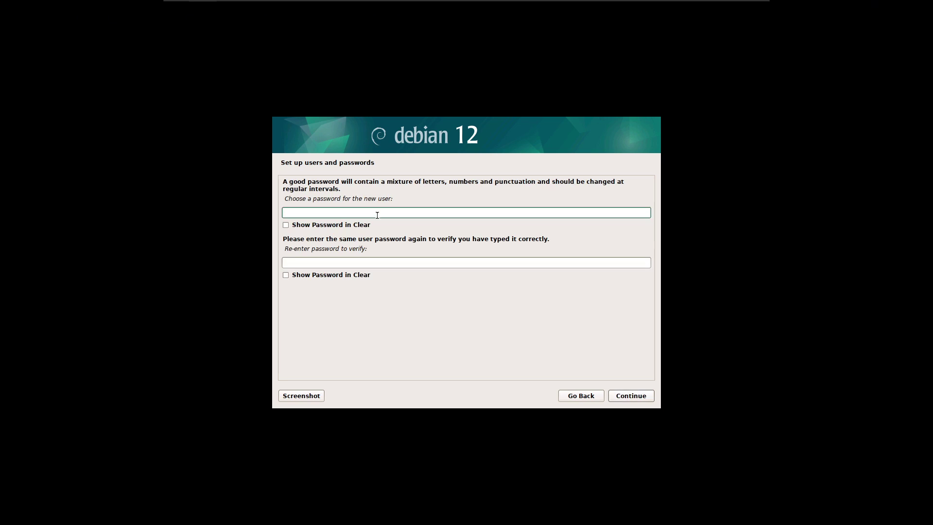
Enter and verify the new user's password, correcting typos, and submit
type("••")
key("BackSpace")
type("•")
key("BackSpace")
key("BackSpace")
type("•••••••••••••")
key("Tab")
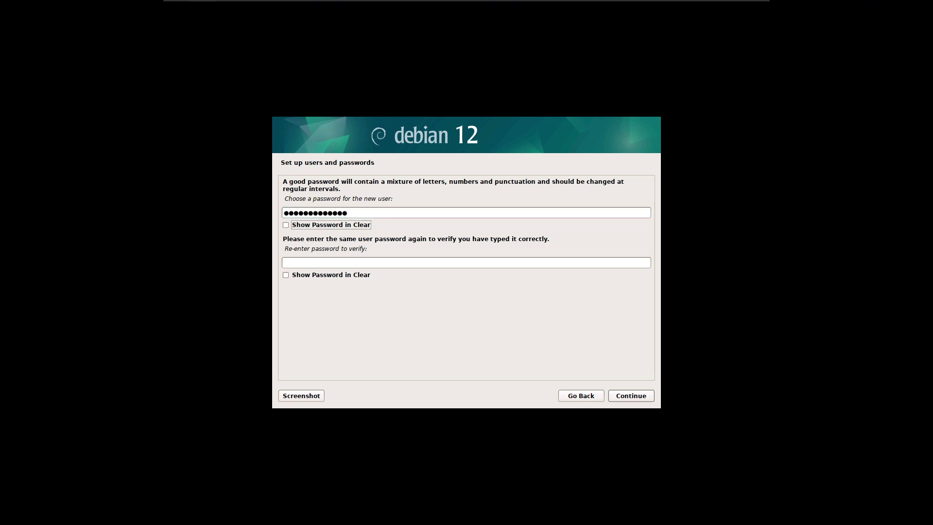
left_click(411, 212)
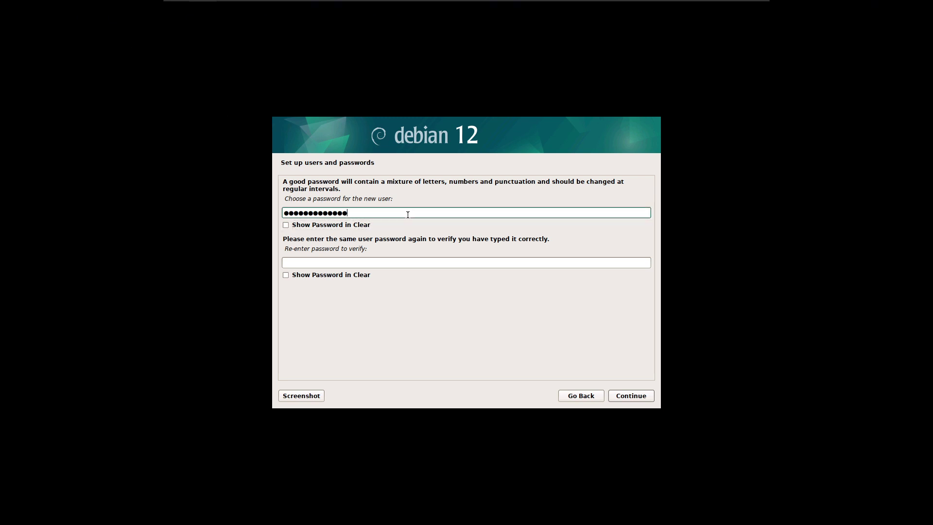
type("•")
left_click(361, 261)
type("••••••")
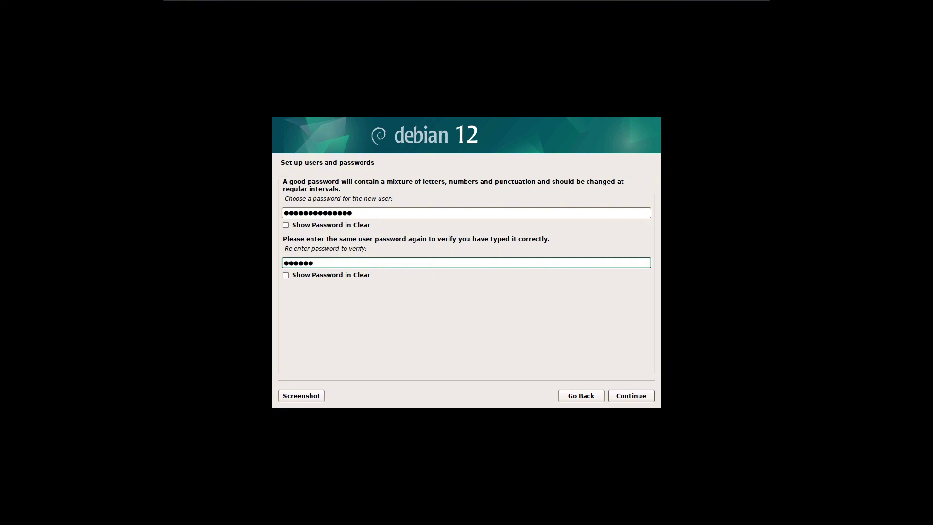
key("BackSpace")
key("BackSpace")
key("BackSpace")
key("BackSpace")
key("BackSpace")
key("BackSpace")
type("••••••••••••••")
key("Return")
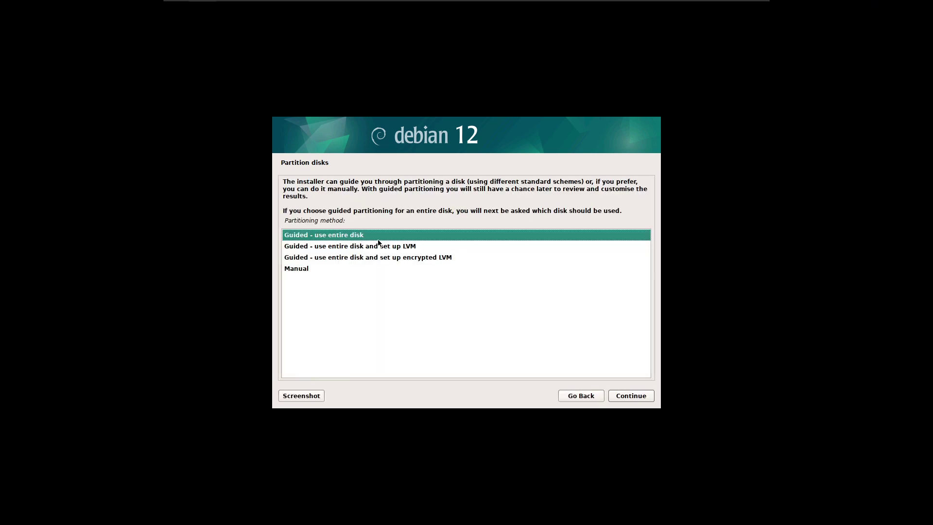
Partition the single 42.9 GB virtual disk with guided entire-disk, all files in one partition
double_click(371, 236)
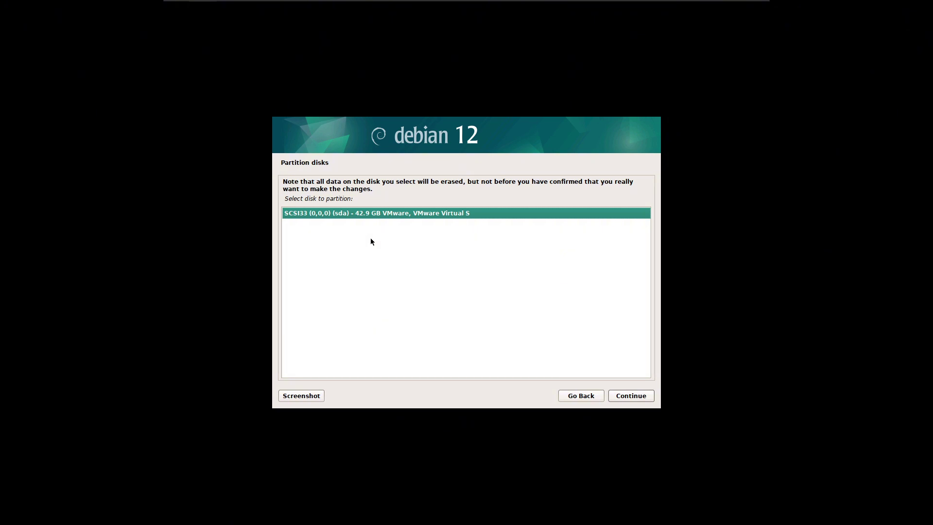
key("Return")
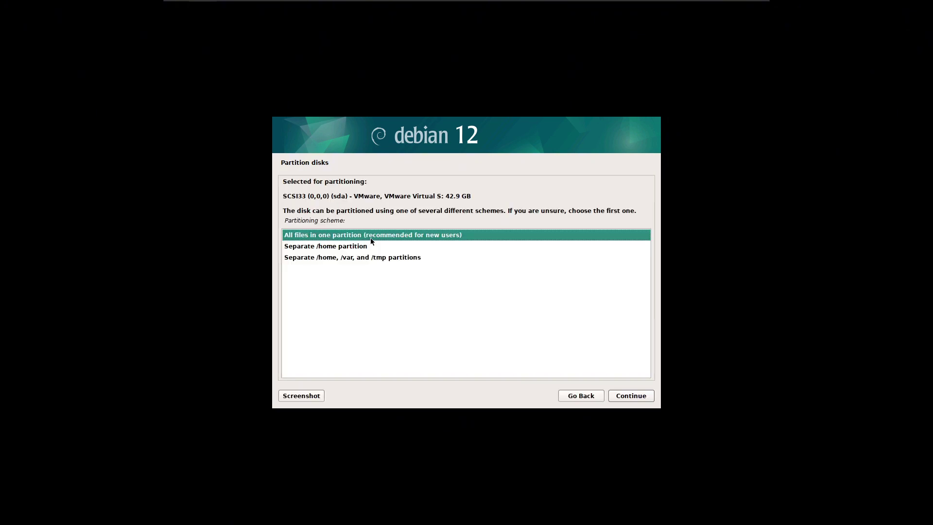
key("Return")
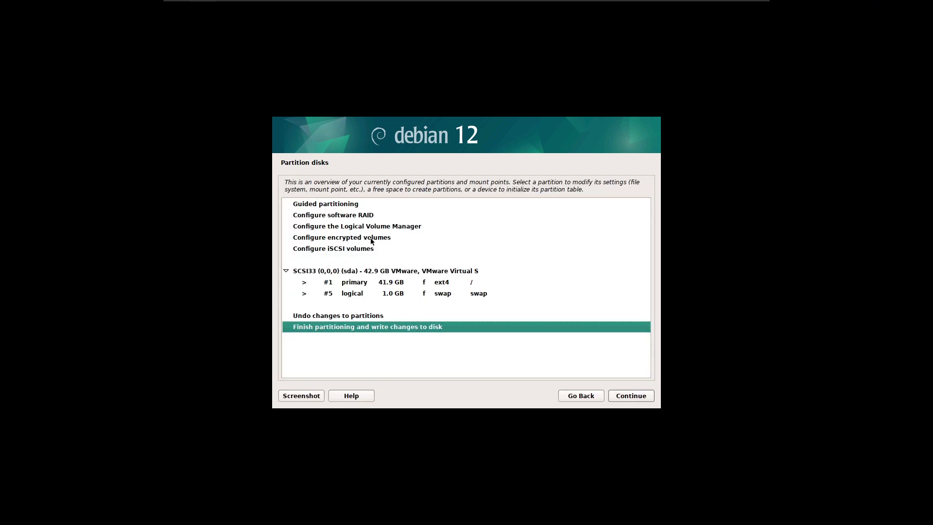
Review the ext4 root and swap partitions, then finish partitioning and write the changes to disk
left_click(364, 284)
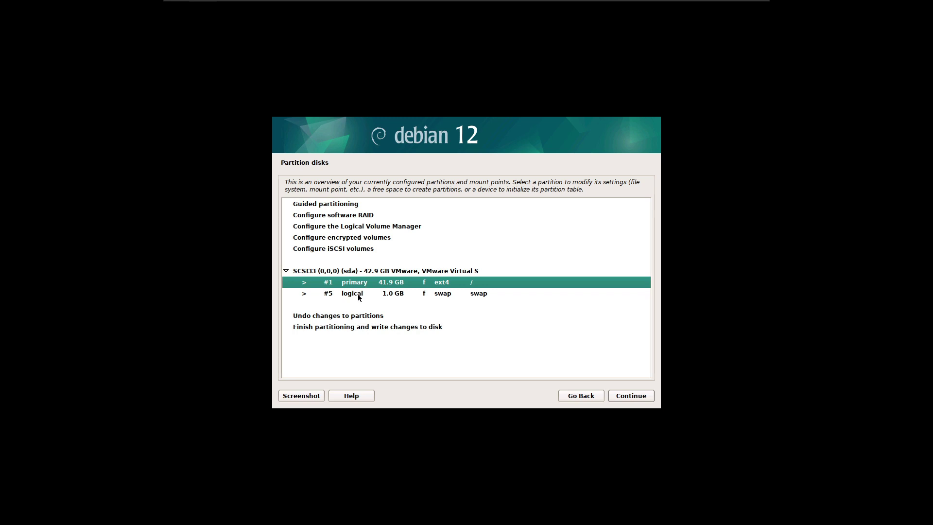
left_click(387, 302)
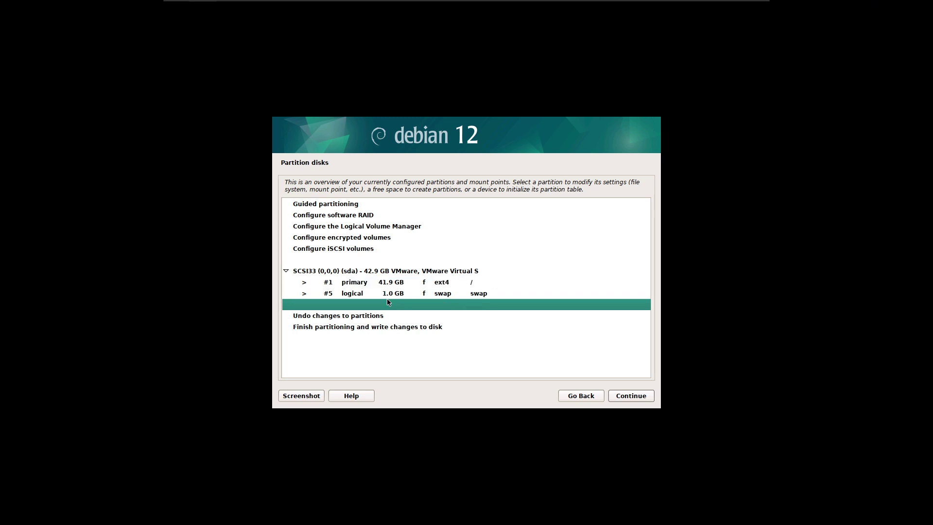
left_click(363, 296)
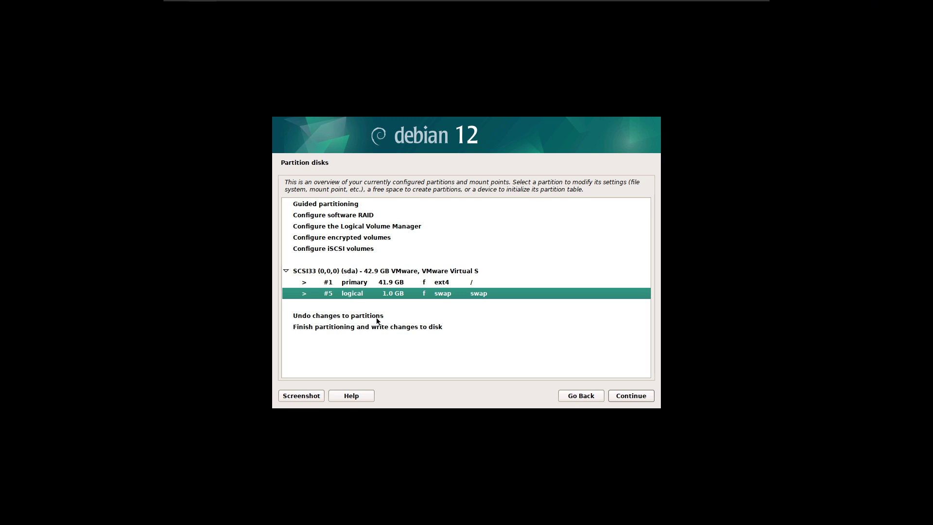
left_click(384, 326)
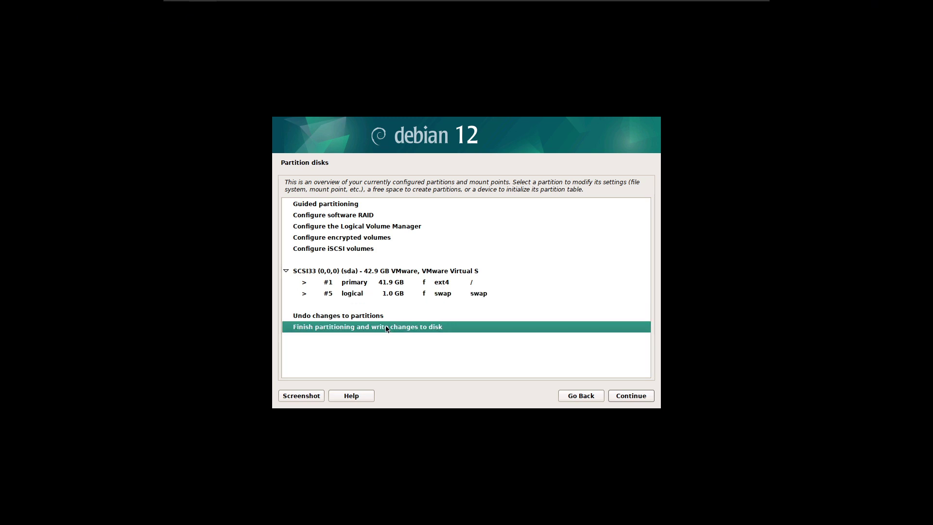
double_click(636, 322)
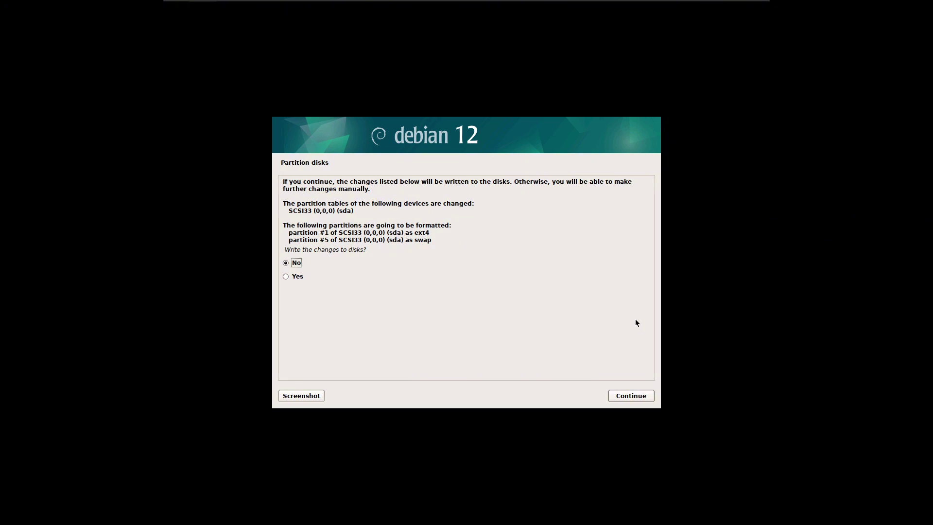
key("Down")
key("Return")
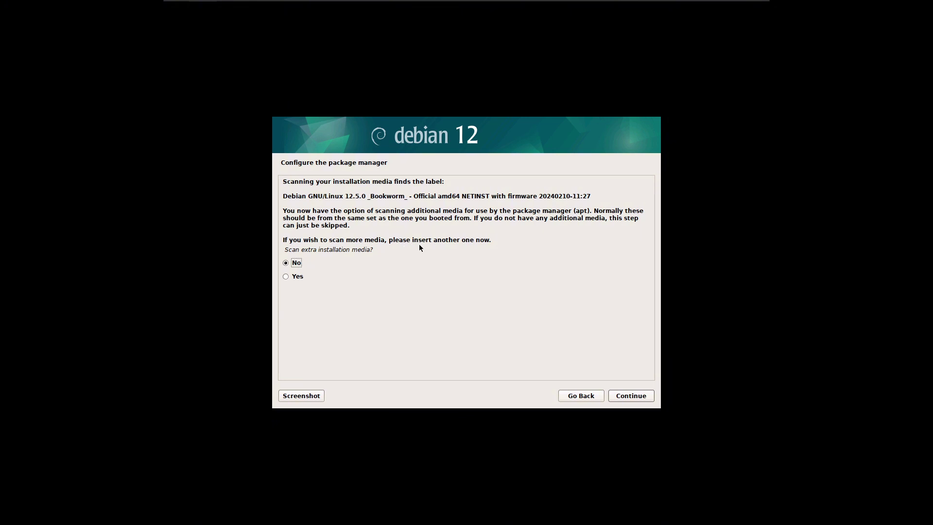
Decline scanning extra installation media and continue
left_click_drag(573, 211, 510, 212)
left_click(512, 211)
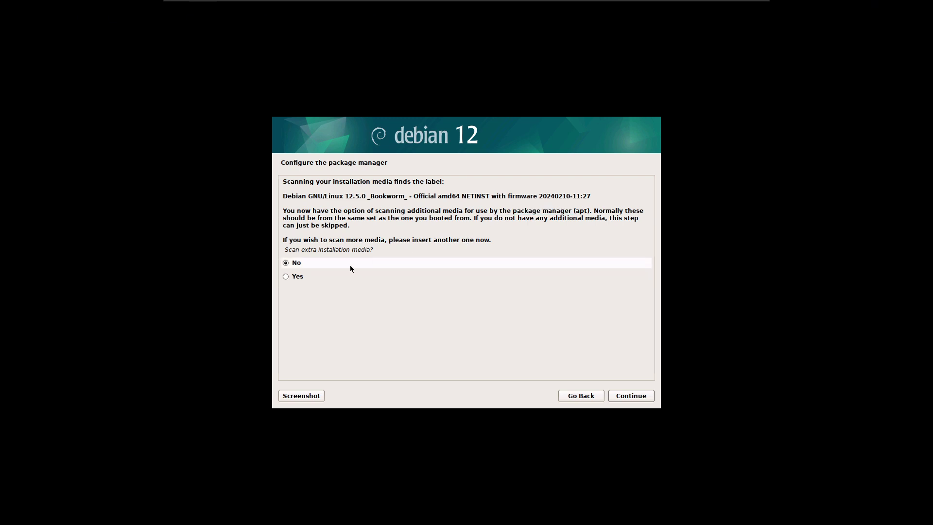
left_click(296, 277)
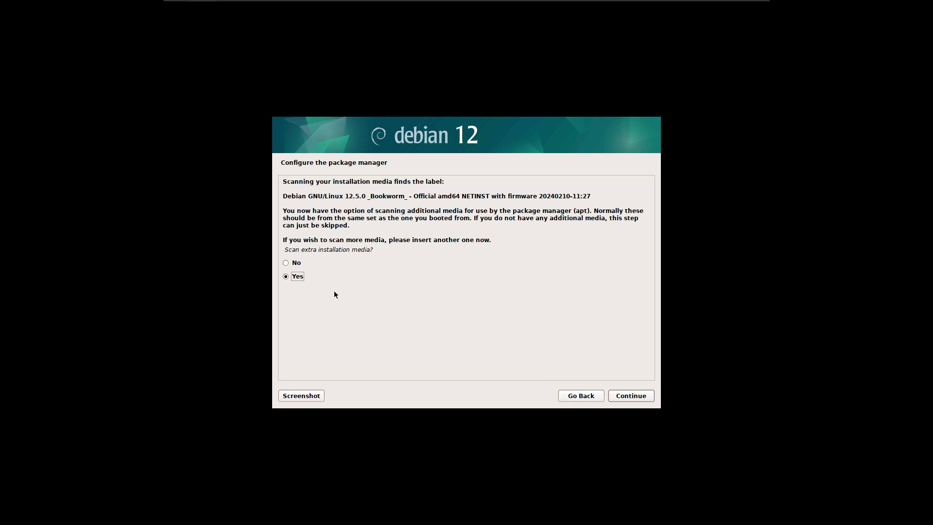
left_click(292, 265)
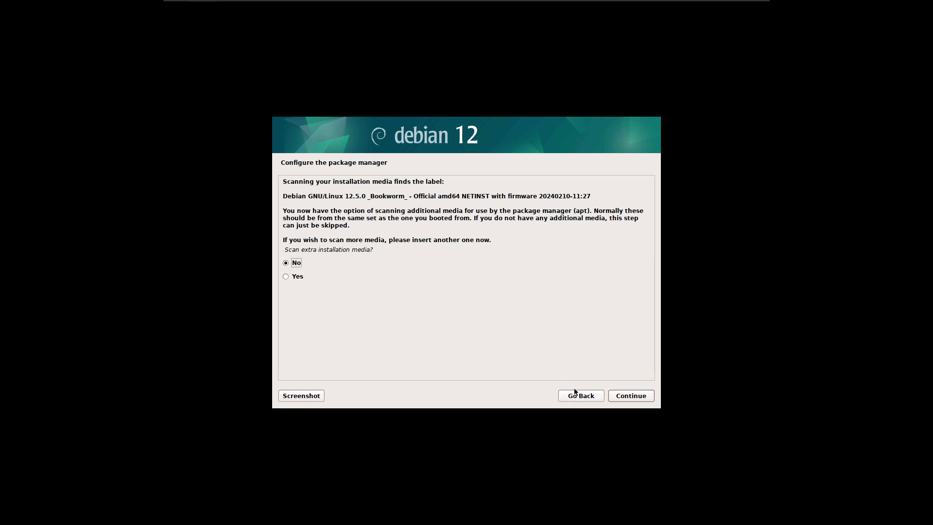
left_click(627, 398)
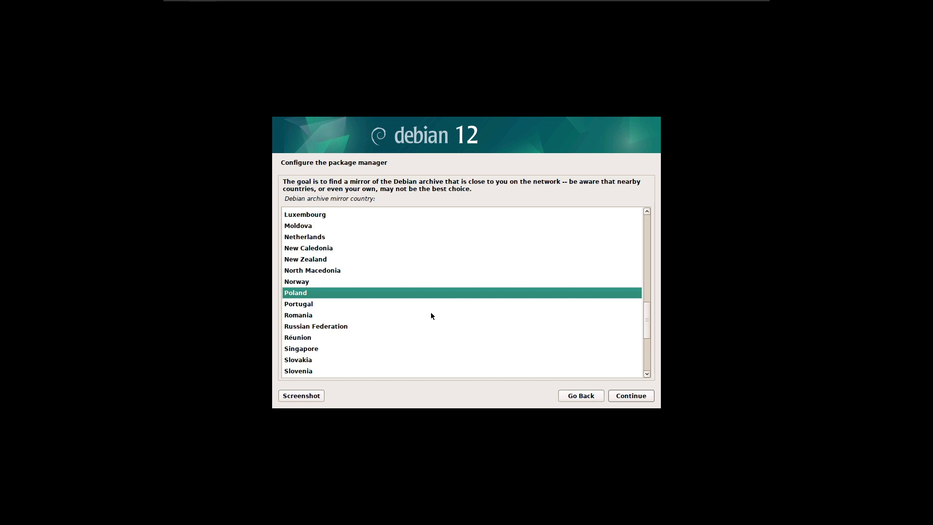
Accept the Poland mirror at deb.debian.org and leave the HTTP proxy blank
scroll(356, 267, "up", 2)
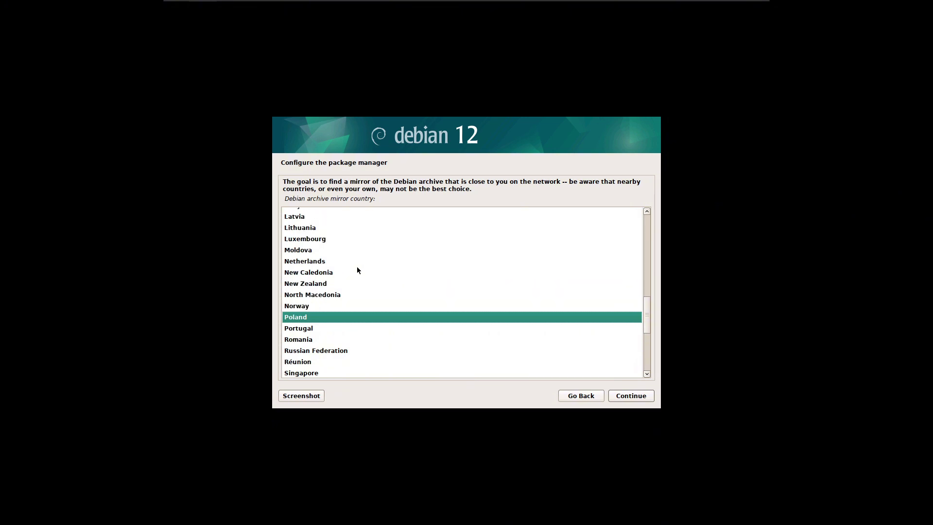
scroll(357, 267, "down", 2)
scroll(356, 270, "down", 1)
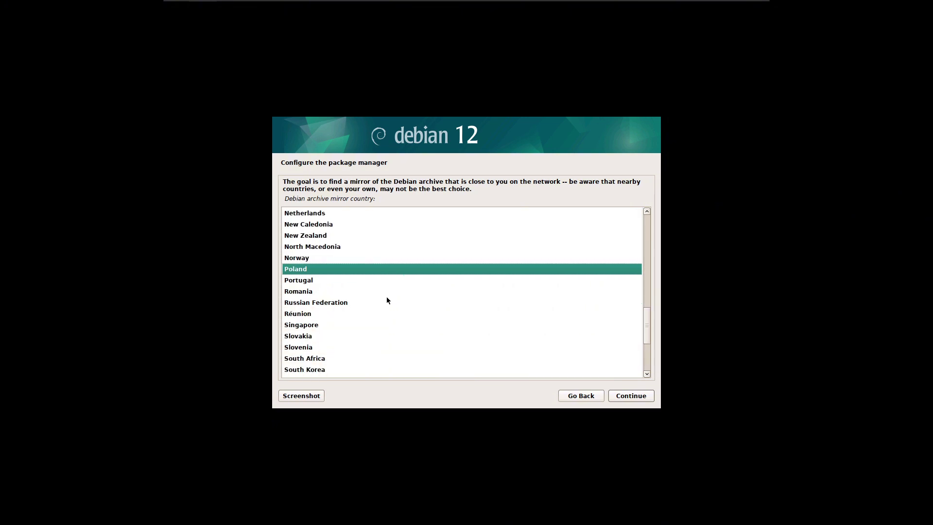
left_click(621, 398)
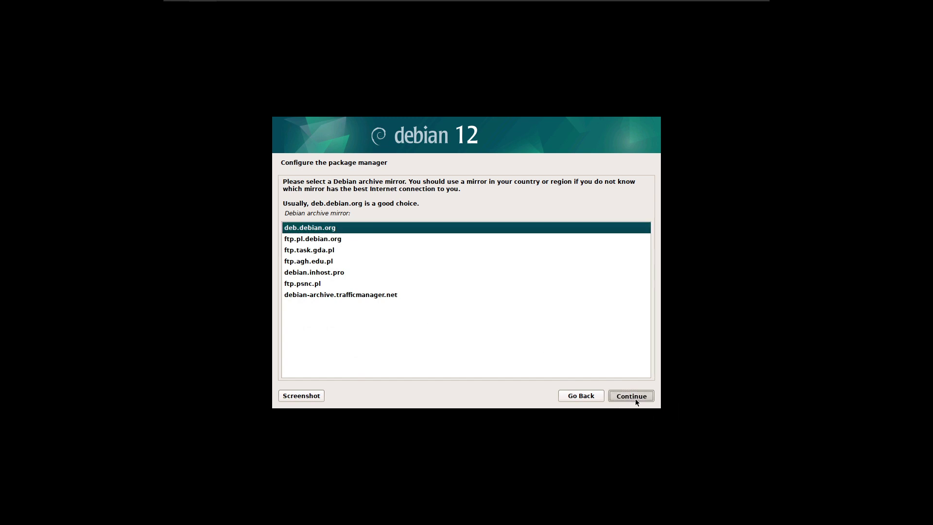
left_click(635, 400)
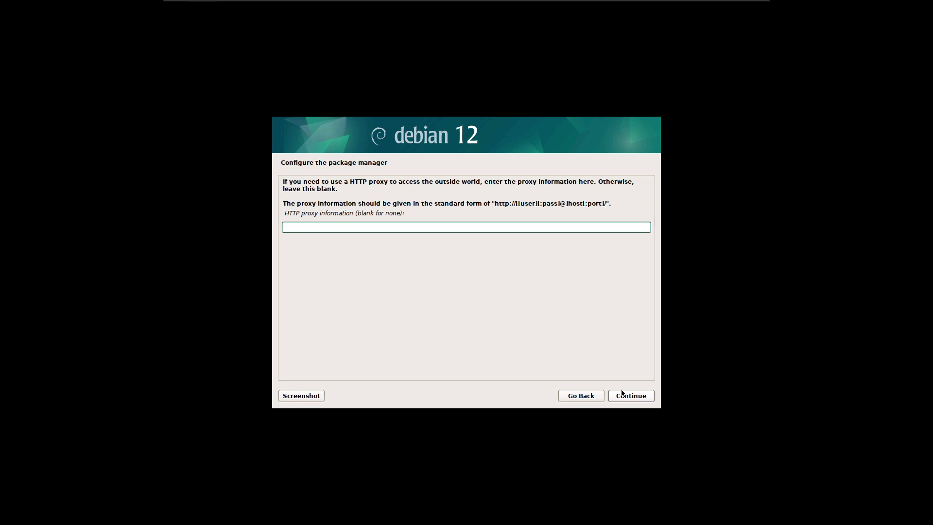
left_click(622, 395)
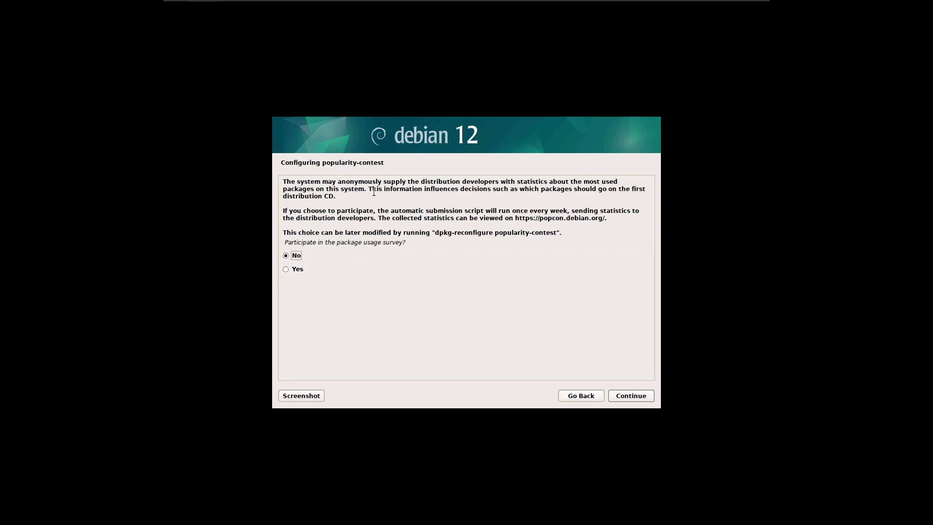
Keep 'No' for the popularity-contest survey and continue to Software selection
left_click(433, 182)
left_click_drag(487, 181, 626, 181)
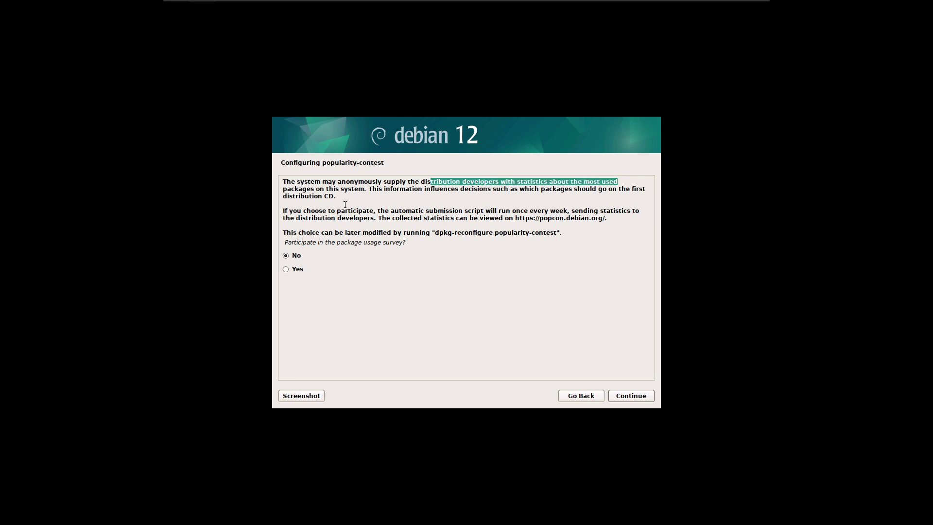
left_click(359, 191)
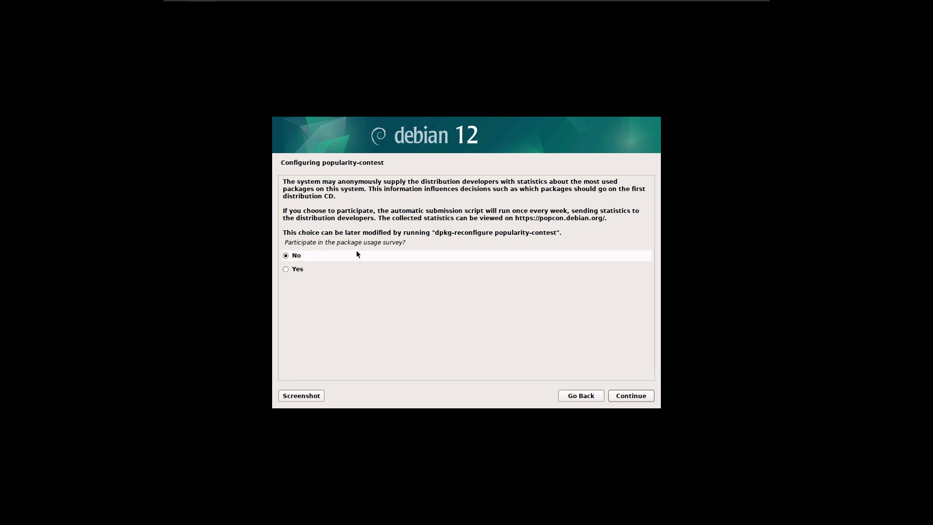
left_click(630, 396)
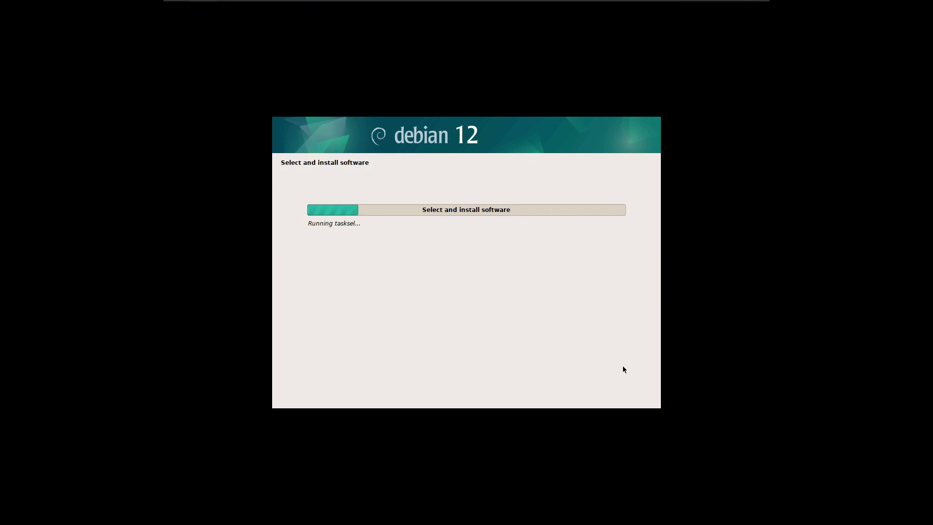
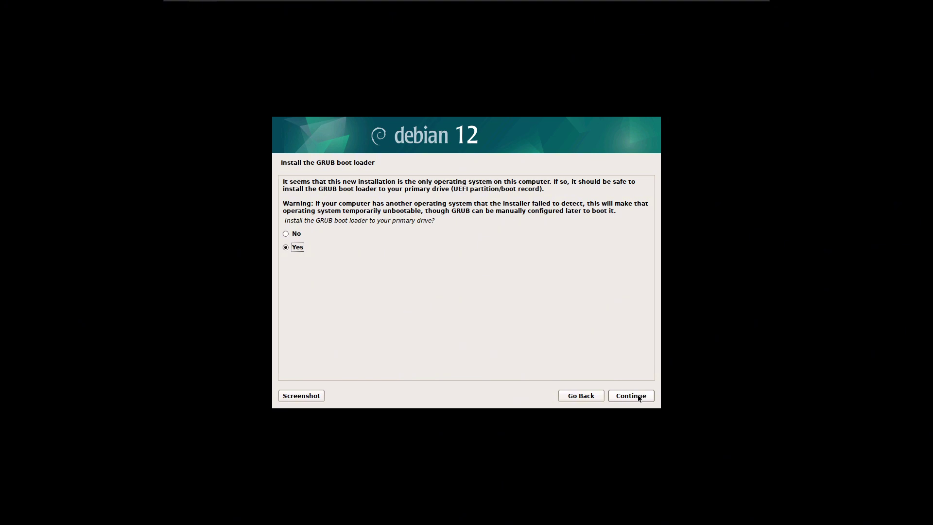
Install the GRUB boot loader on the primary drive /dev/sda
left_click(639, 399)
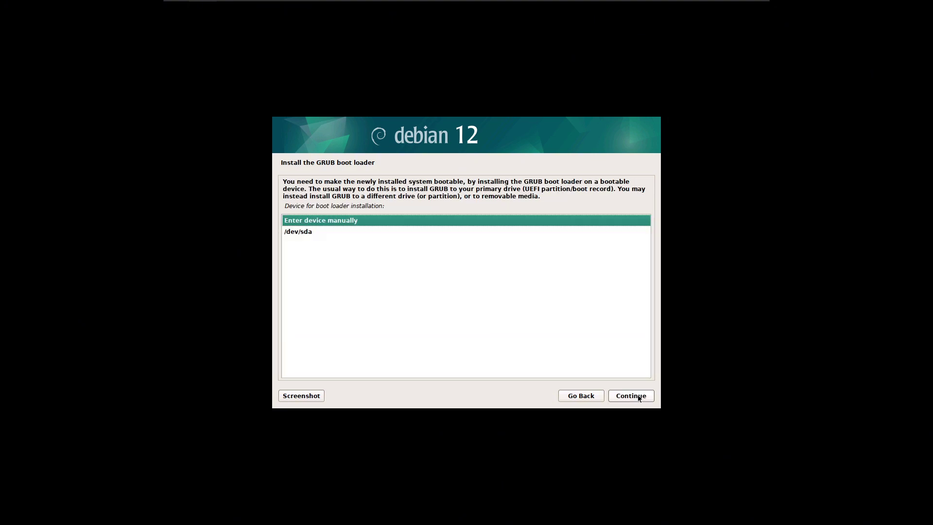
key("Down")
left_click(640, 398)
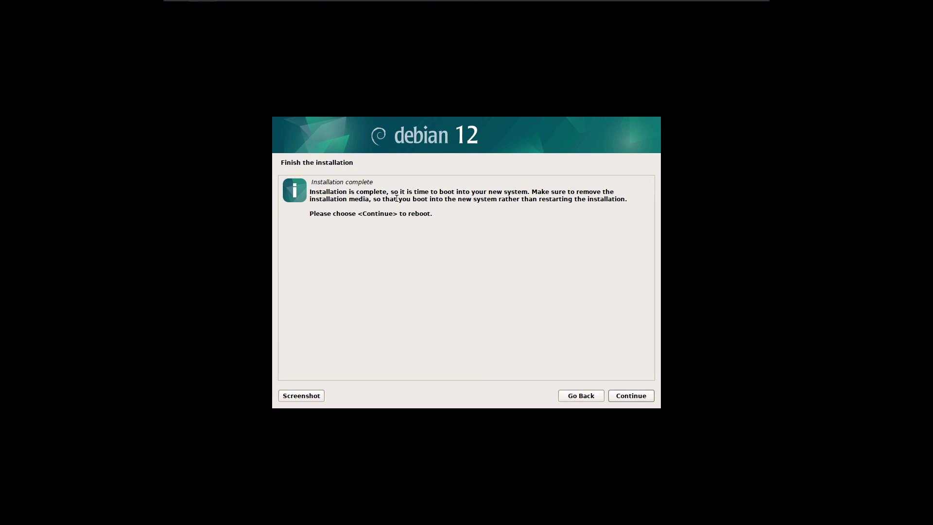
Confirm 'Installation complete' so the virtual machine reboots into the new system
left_click_drag(483, 192, 515, 193)
left_click(462, 202)
left_click(632, 395)
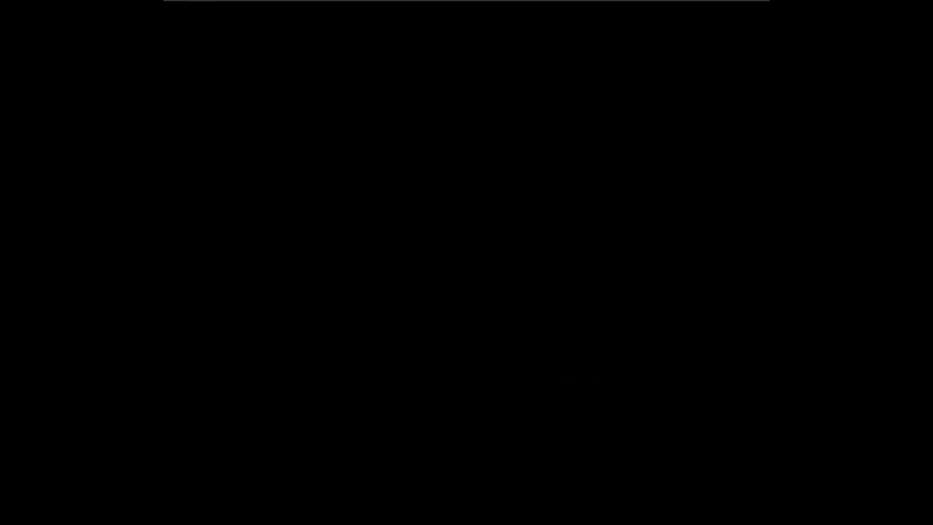
Boot Debian GNU/Linux straight from the GRUB menu without waiting for the countdown
key("Return")
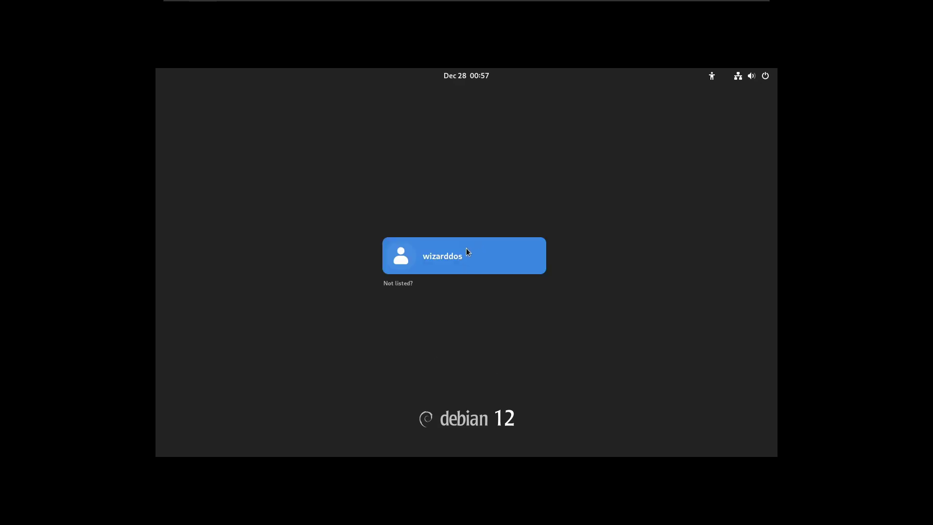
Sign in to the created user account on the GNOME login screen with its password
left_click(462, 252)
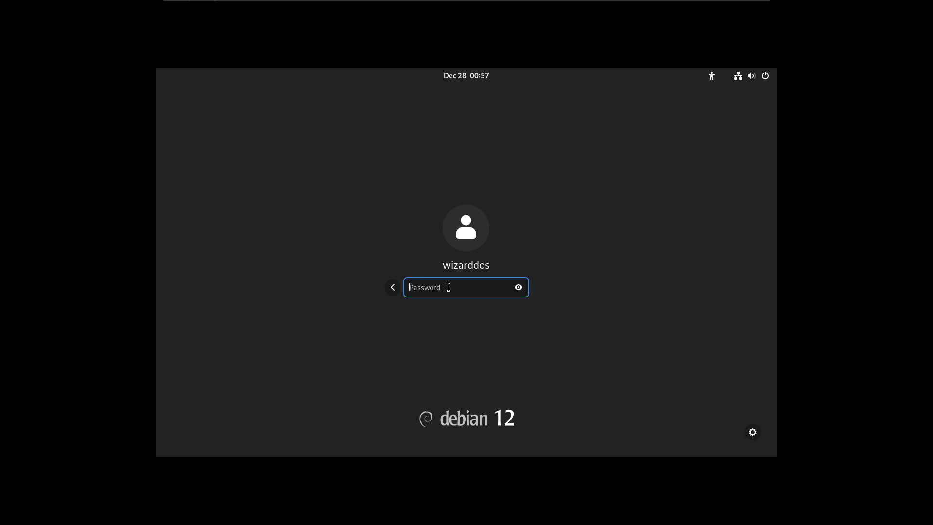
type("••••••••••••••")
key("Return")
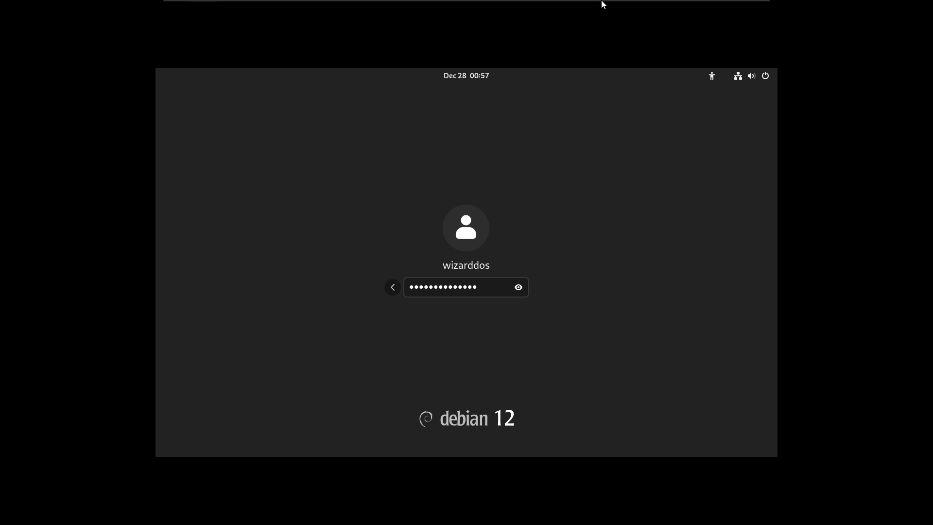
key("Return")
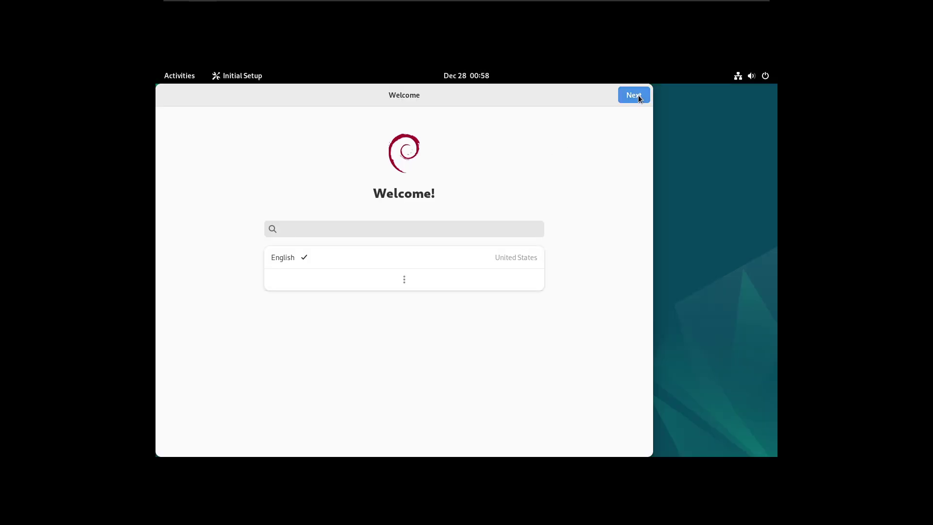
Keep English and the English (US) layout, pass the Privacy page, and skip Online Accounts
left_click(638, 96)
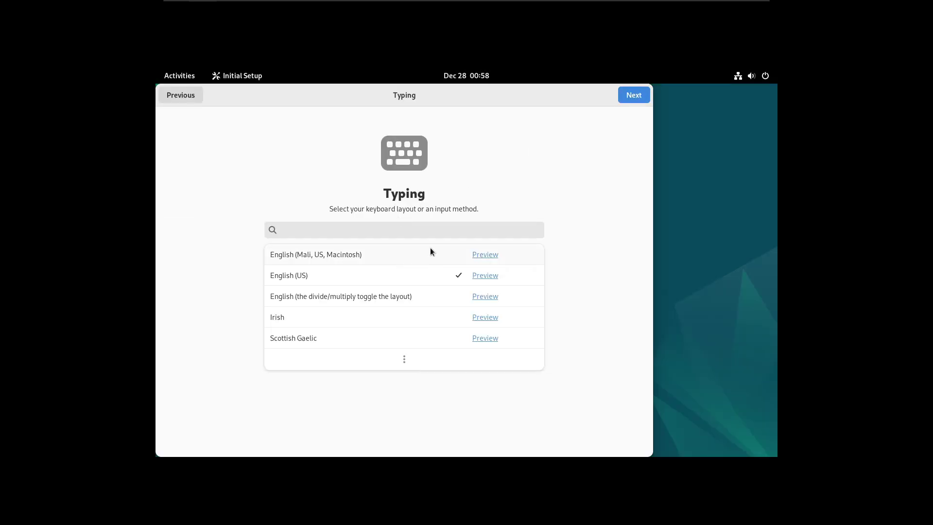
left_click(631, 96)
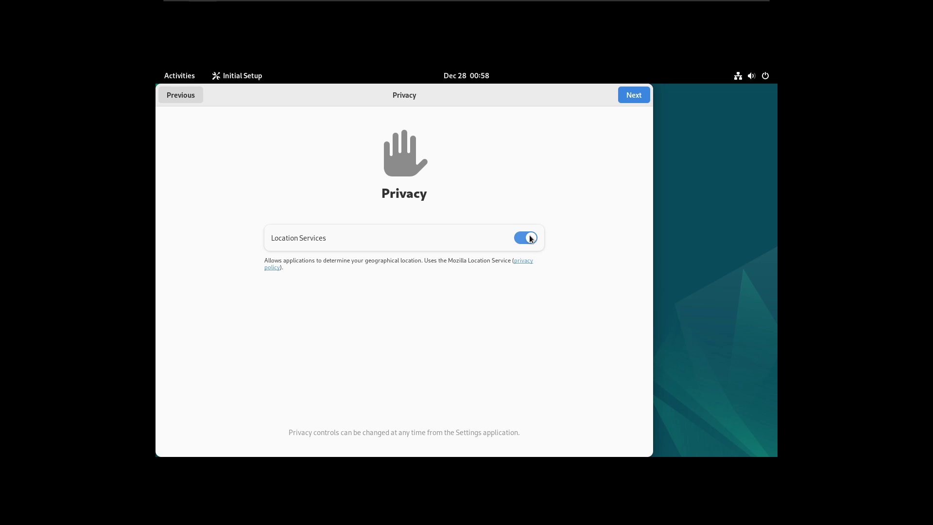
left_click(637, 100)
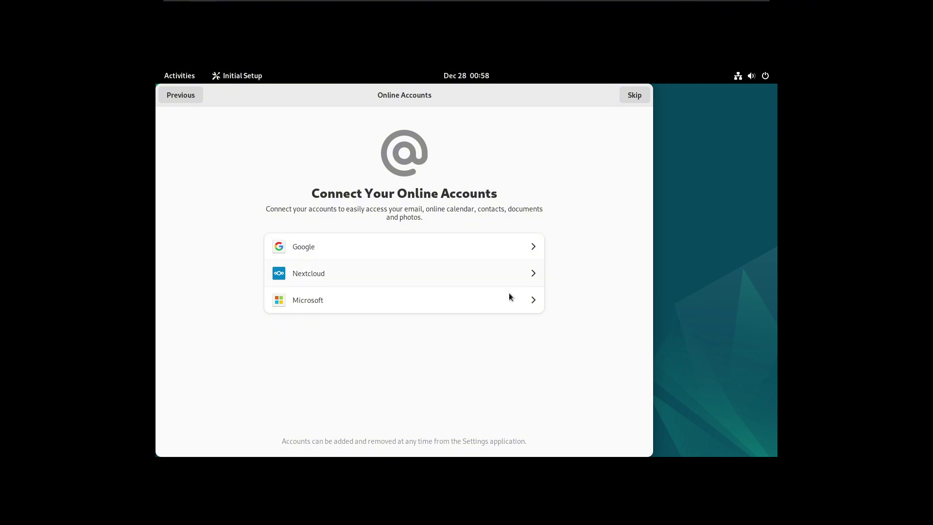
left_click(627, 96)
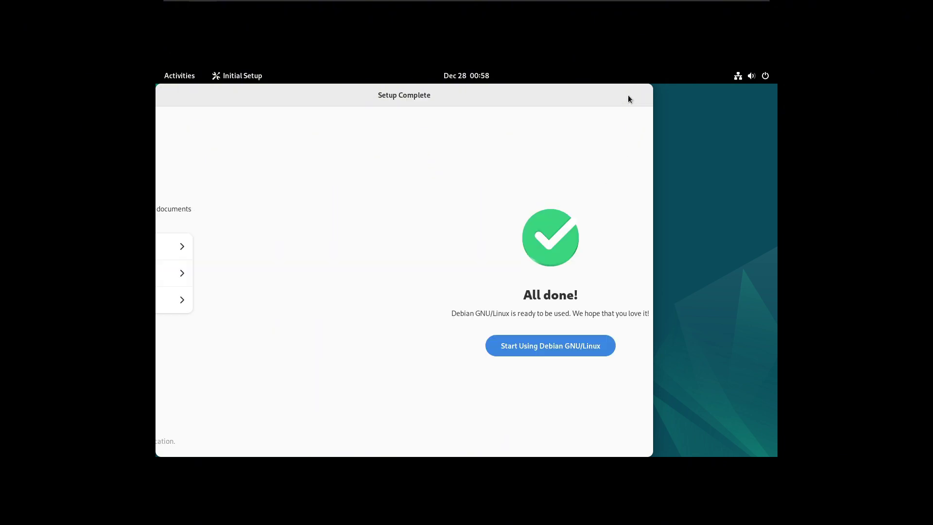
Start using Debian, then turn on Dark Mode in Quick Settings for the purple wallpaper
left_click(421, 351)
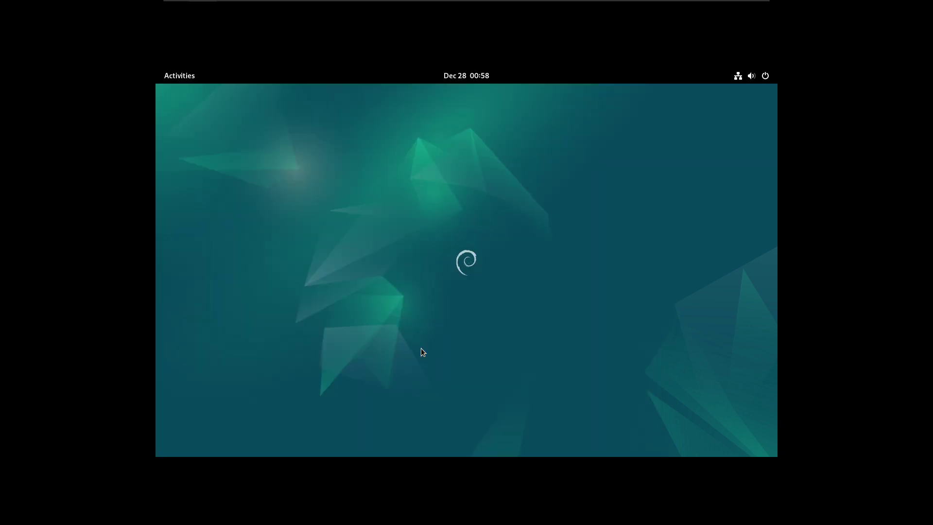
left_click(742, 83)
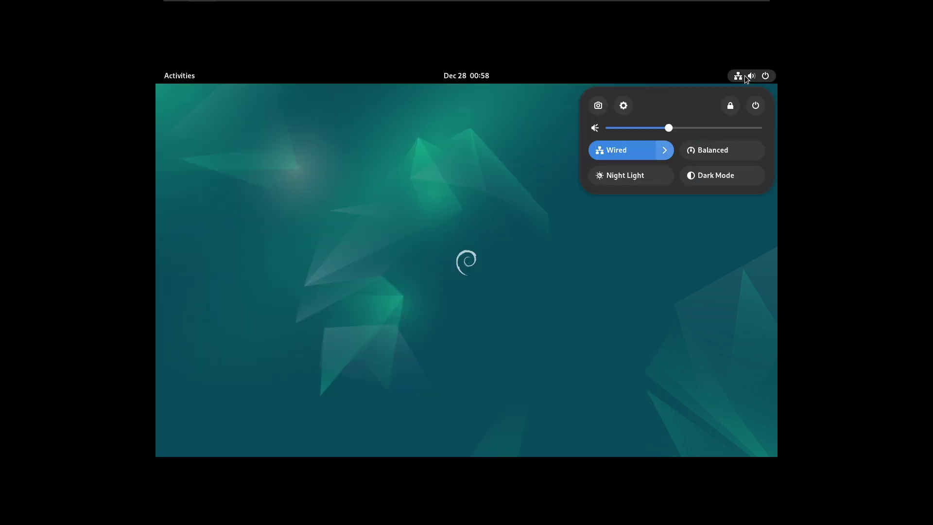
left_click(625, 230)
left_click(753, 78)
left_click(702, 182)
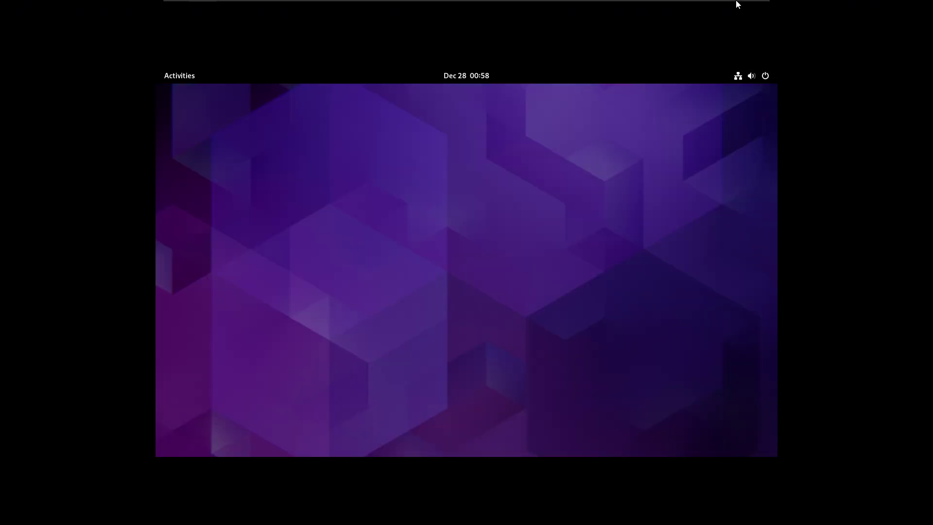
mouse_move(737, 1)
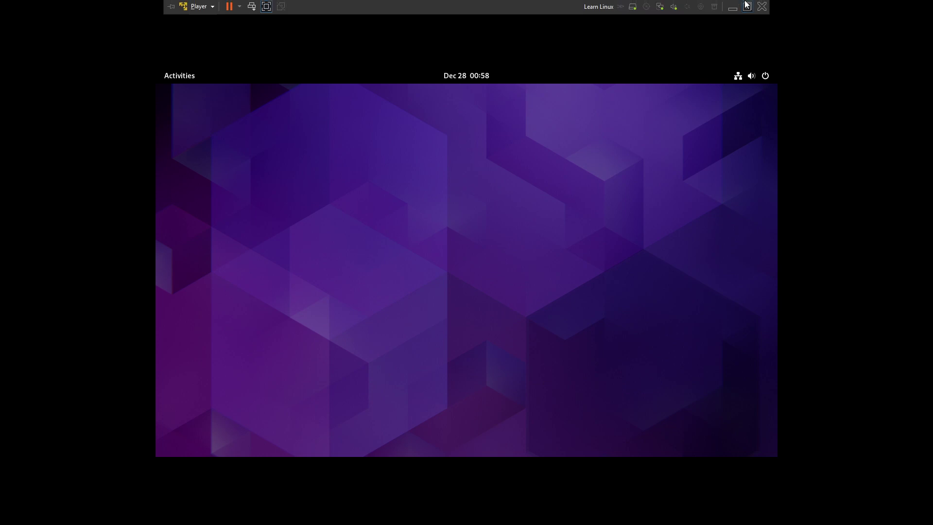